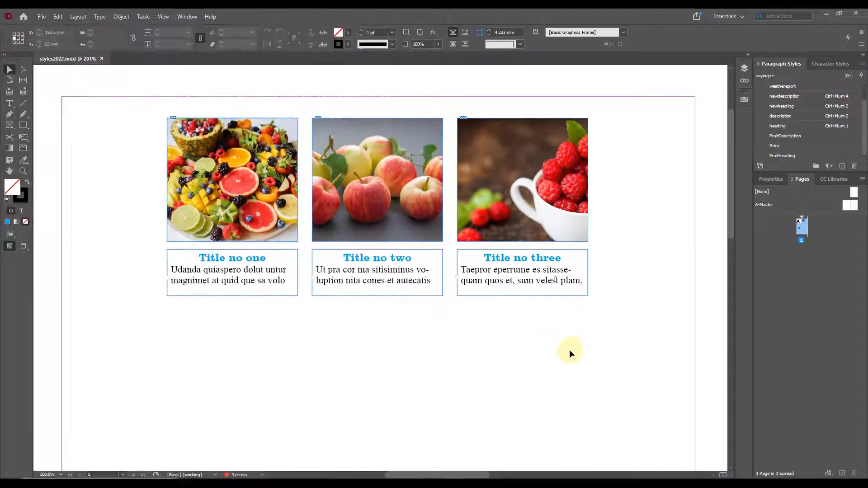
Preview the page without frame edges and examine the stroke settings of the apple and mixed-fruit image frames
drag(610, 223, 549, 209)
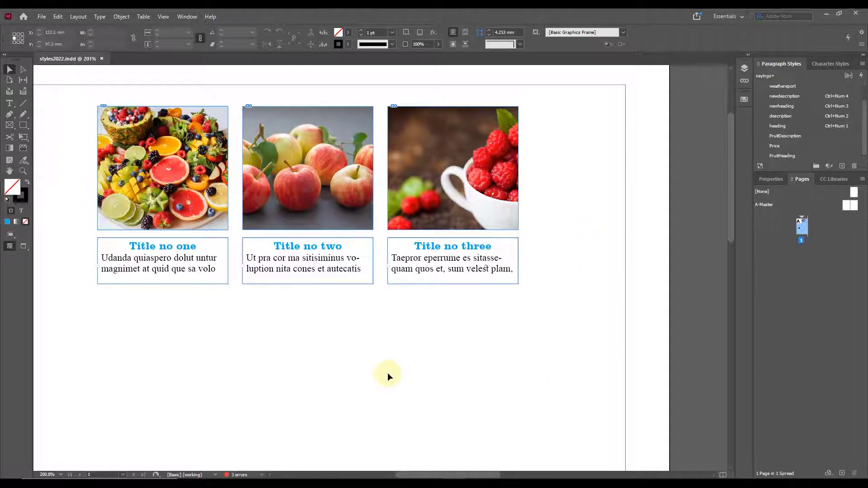
mouse_move(376, 358)
mouse_down()
mouse_move(369, 353)
mouse_move(380, 346)
mouse_up()
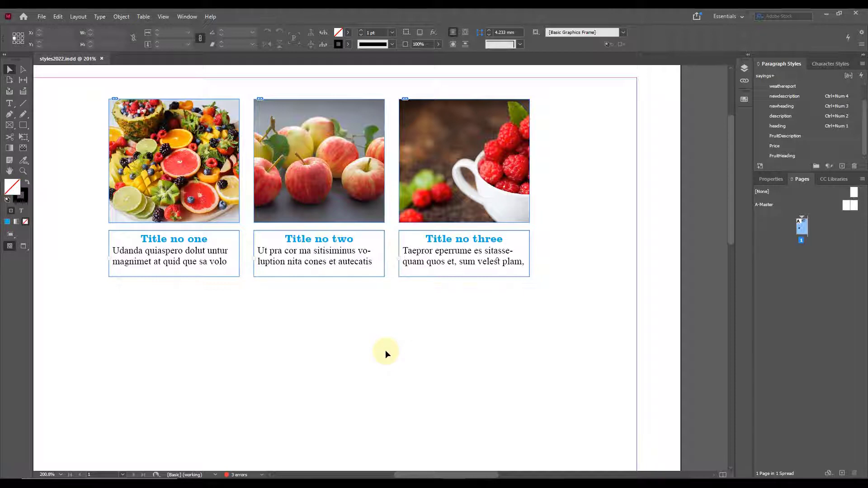
key(w)
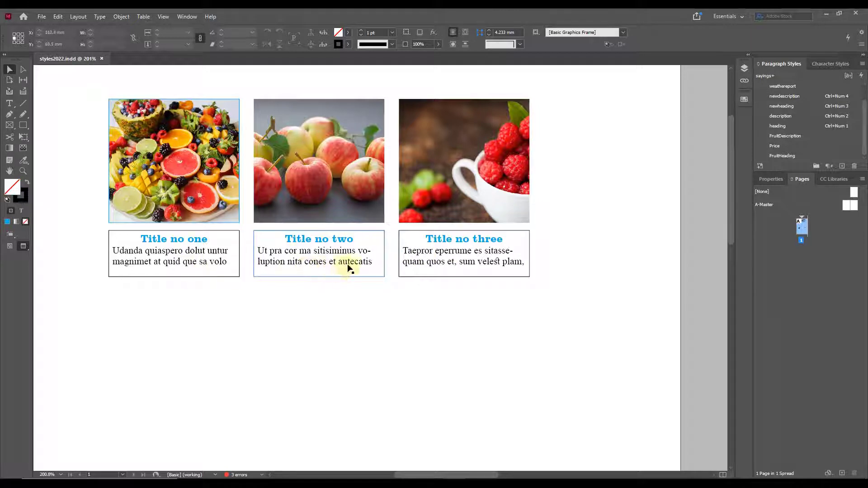
click(335, 129)
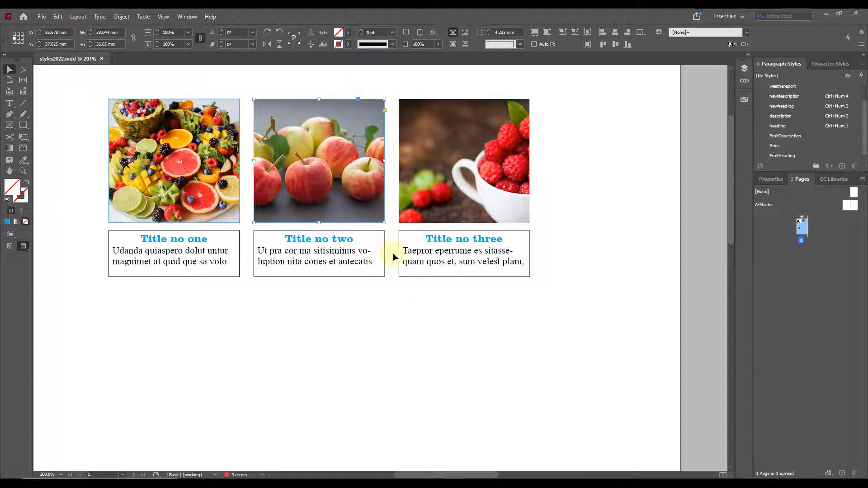
click(582, 270)
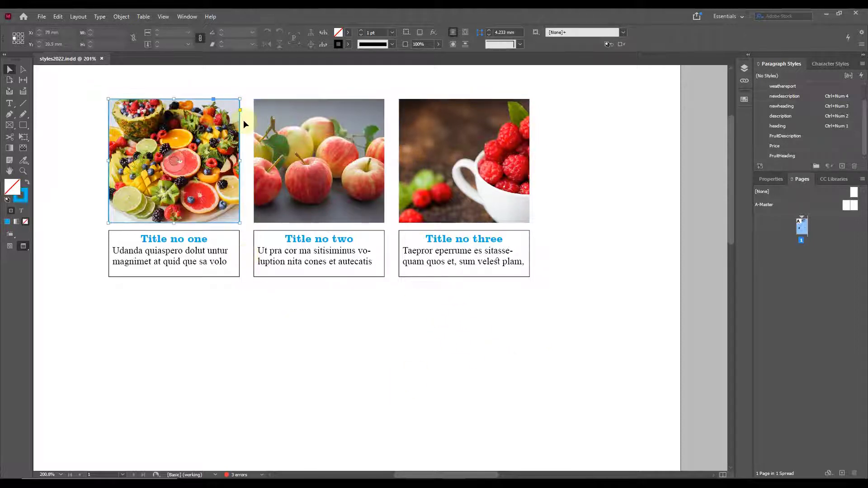
click(205, 106)
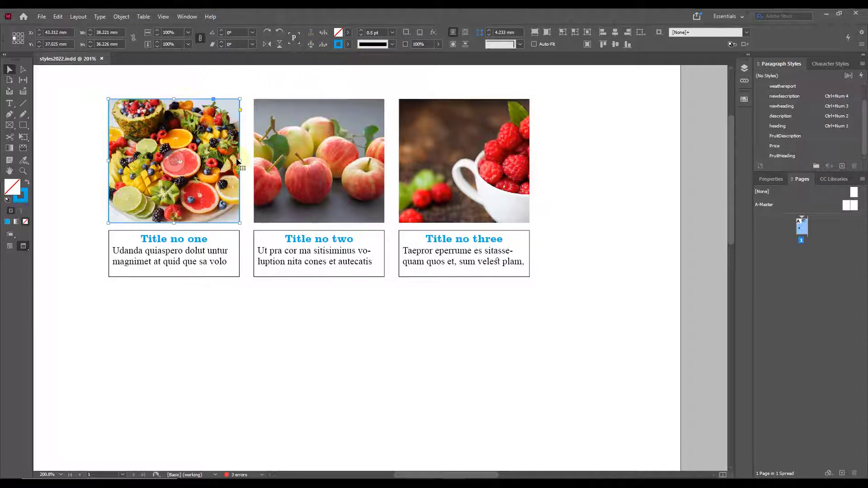
click(242, 333)
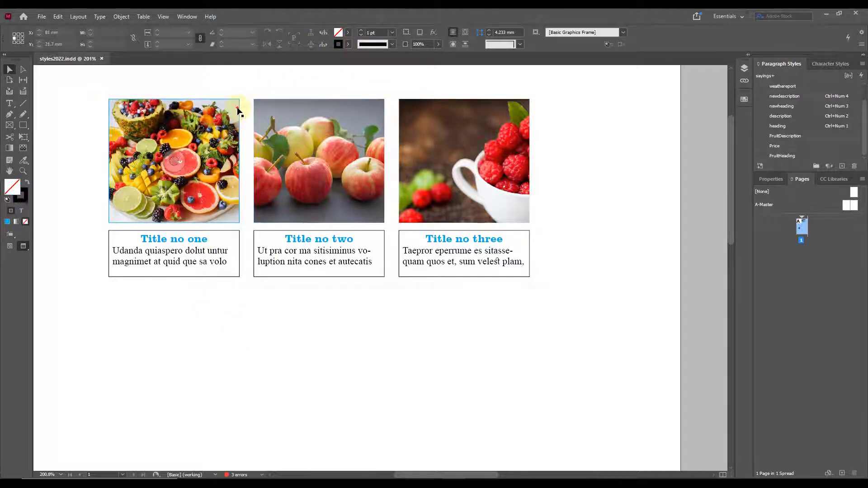
Remove the cyan stroke from the mixed-fruit image frame by setting its stroke colour to None
click(238, 116)
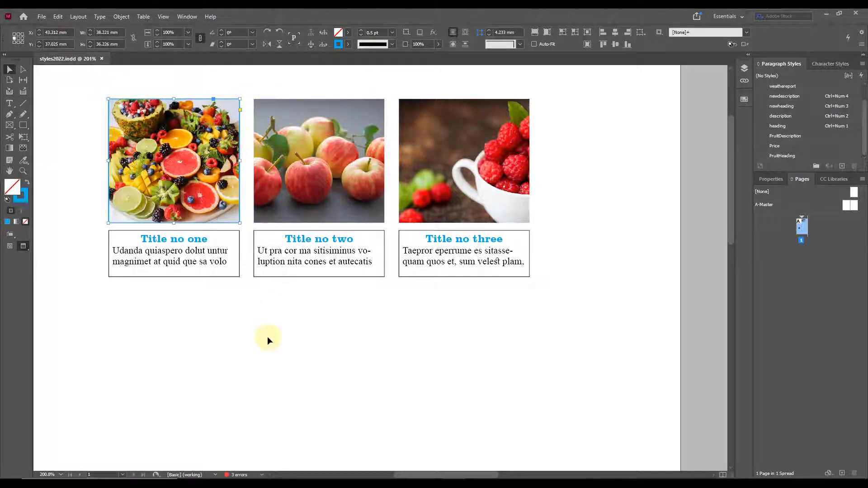
click(348, 44)
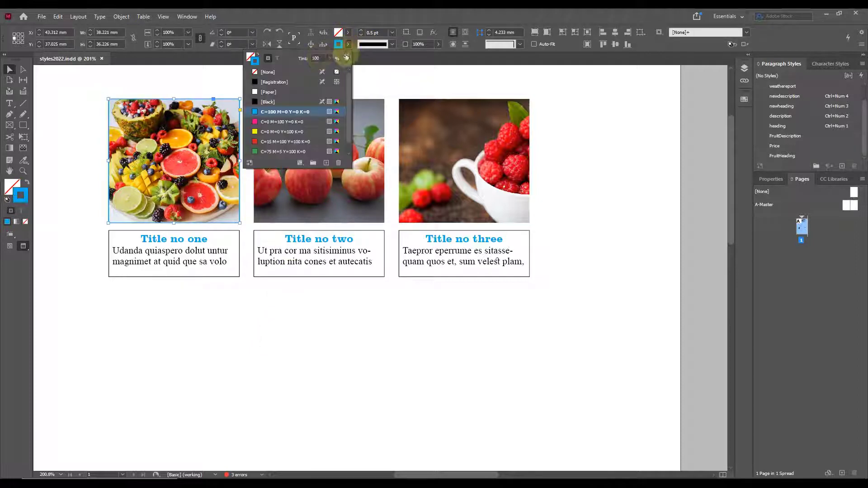
click(269, 73)
click(365, 361)
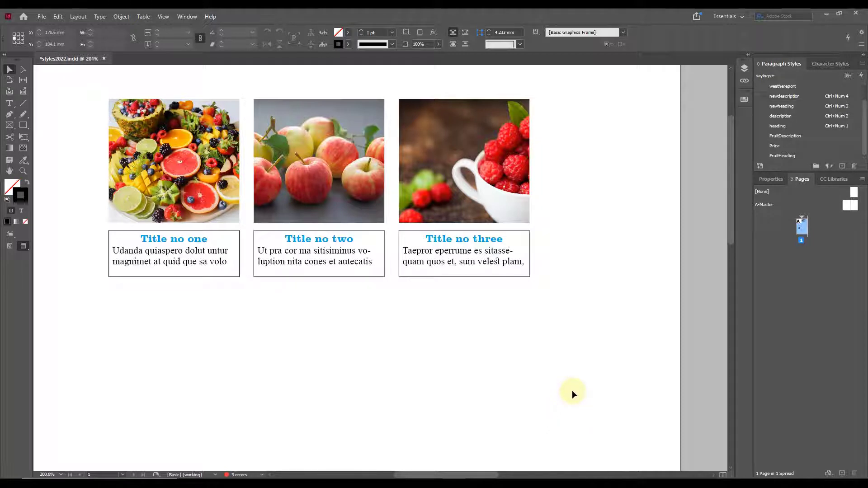
Give the mixed-fruit image frame a 0.5 pt black stroke and check it in preview mode
key(w)
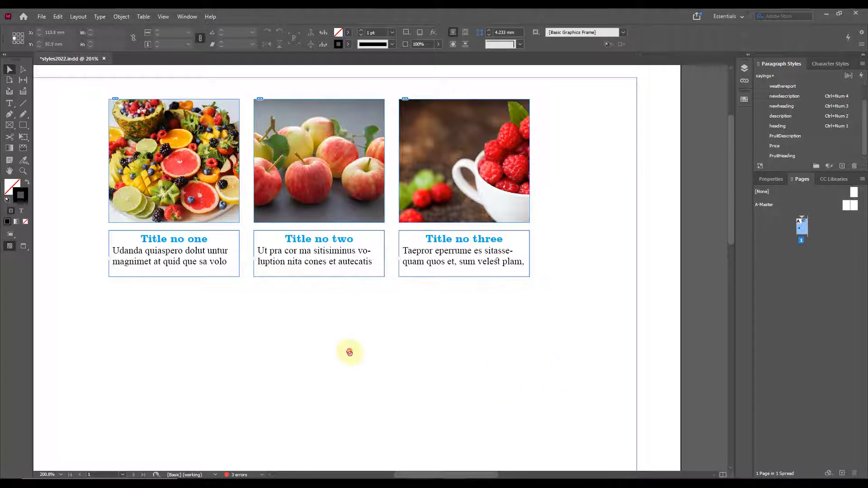
drag(348, 353, 384, 372)
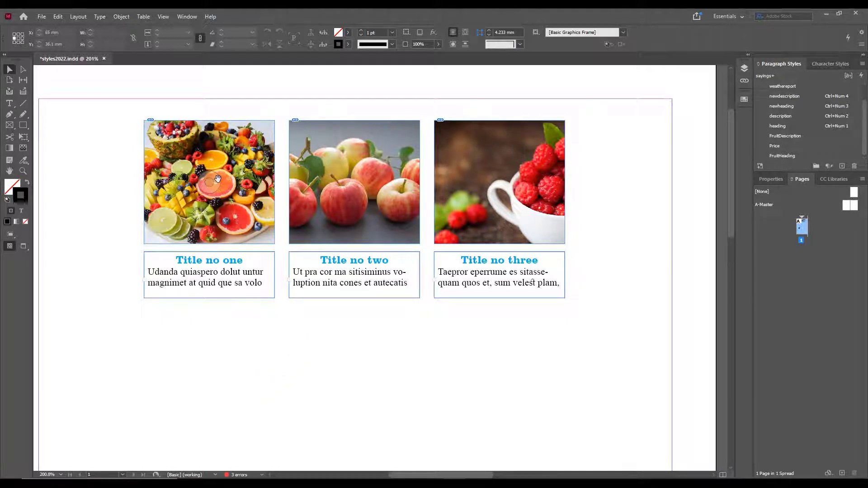
click(262, 131)
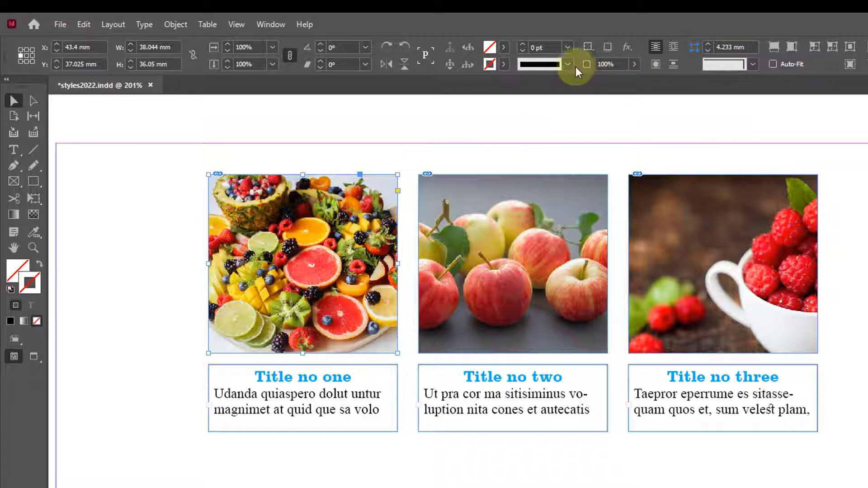
click(568, 48)
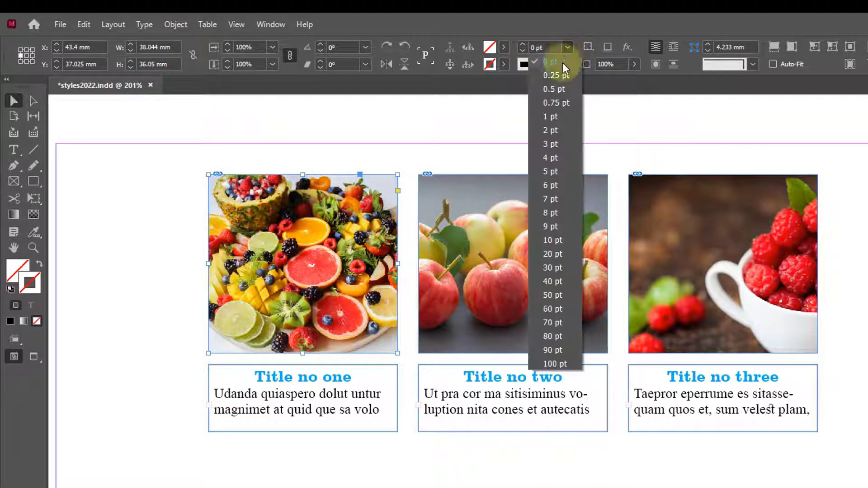
click(556, 89)
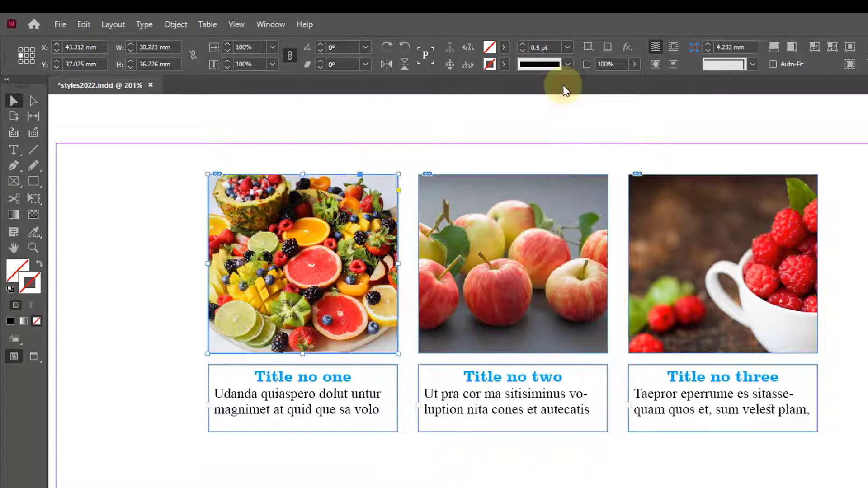
click(415, 164)
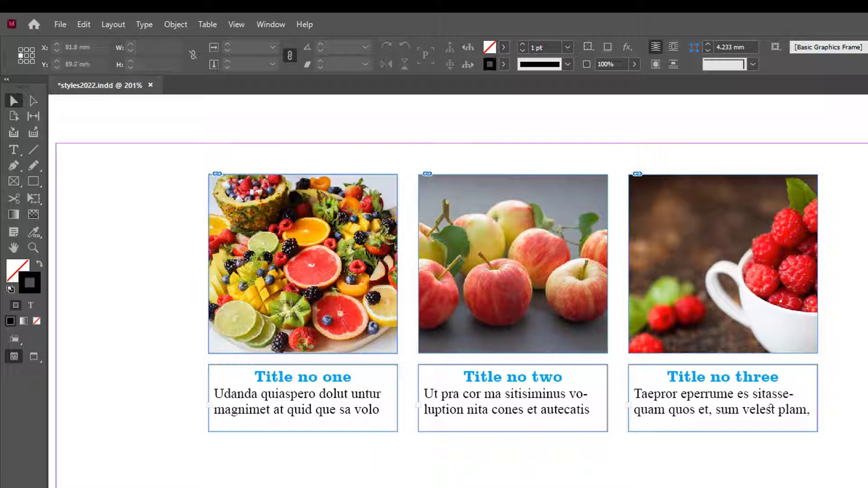
key(w)
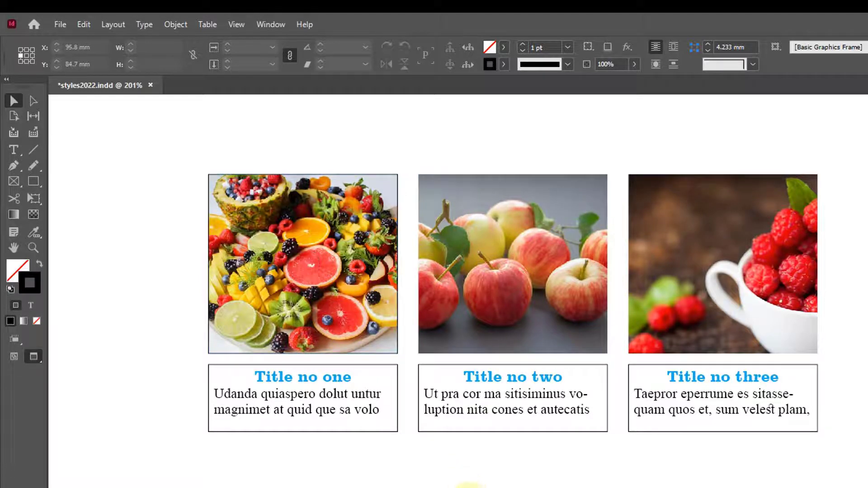
key(w)
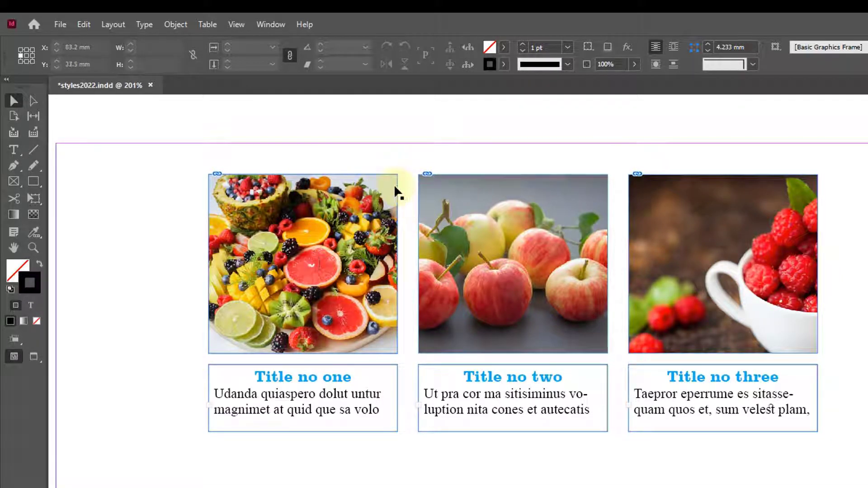
Add a Drop Shadow effect to the mixed-fruit image frame, keeping its settings open beside the image
click(377, 190)
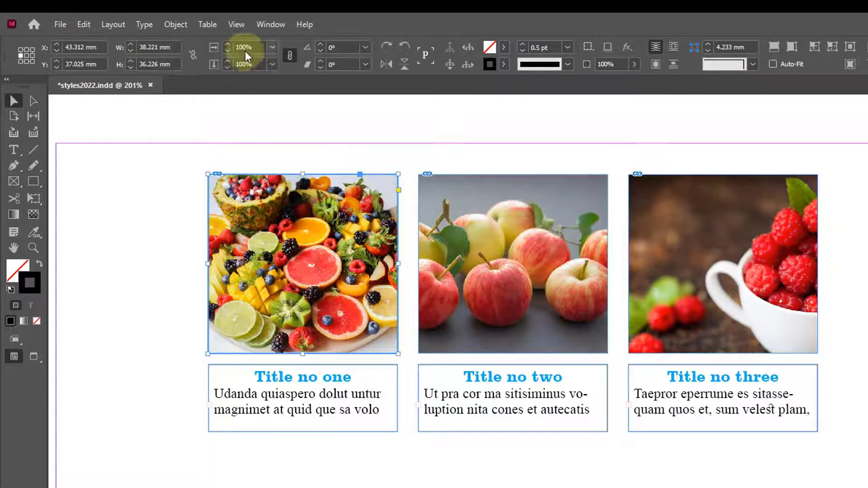
click(272, 24)
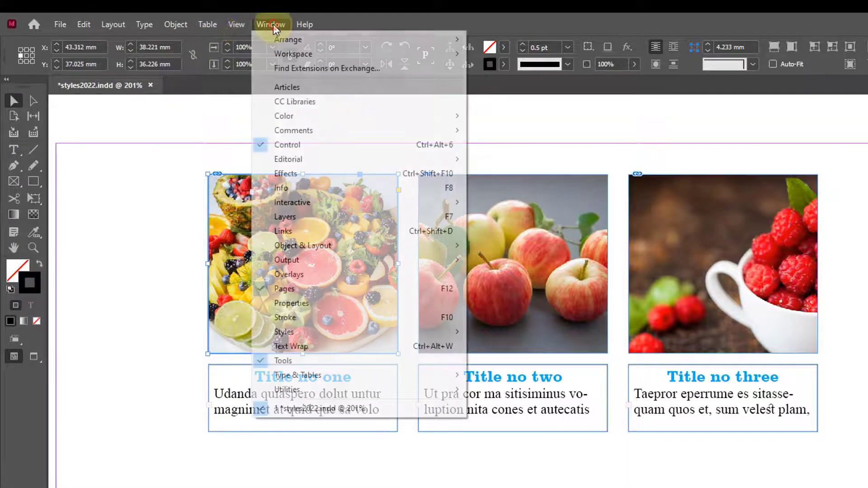
click(304, 173)
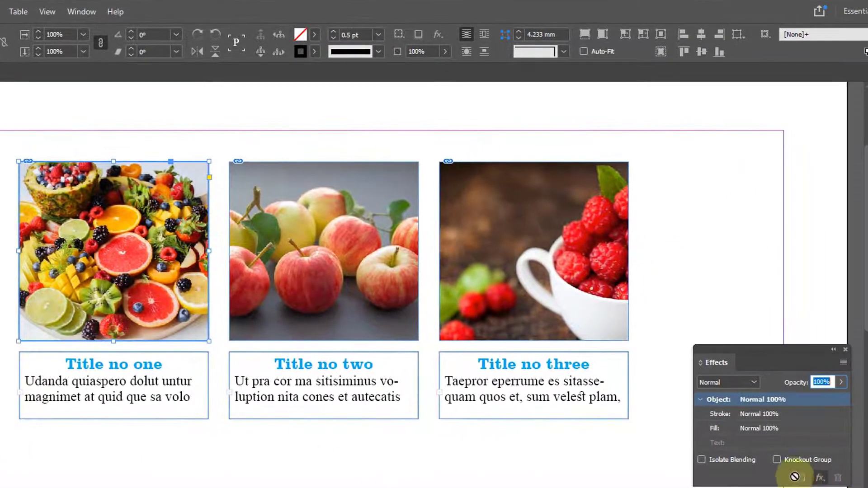
drag(790, 364, 124, 464)
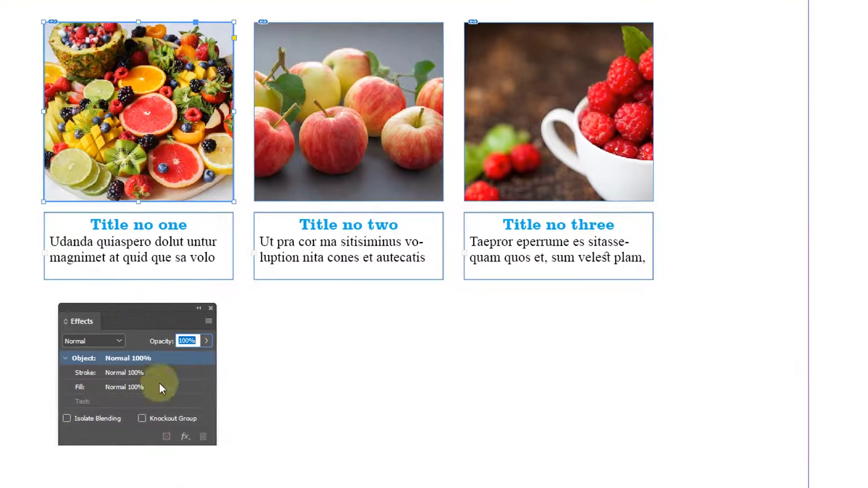
click(184, 437)
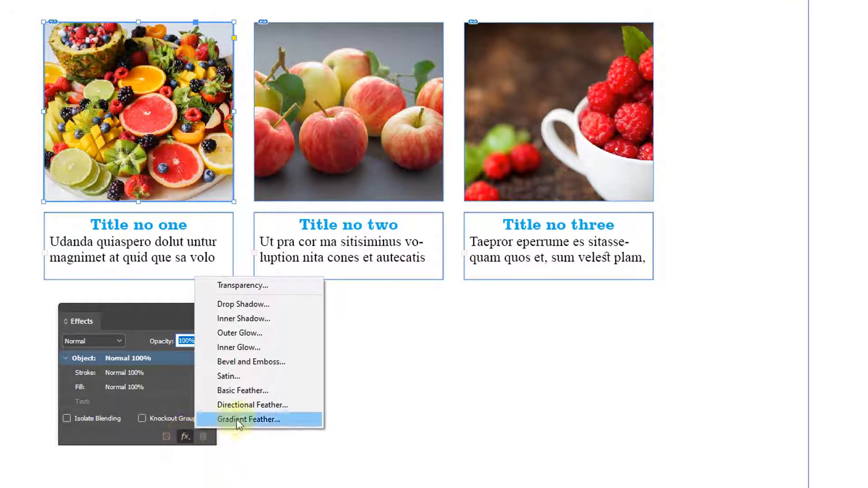
click(262, 304)
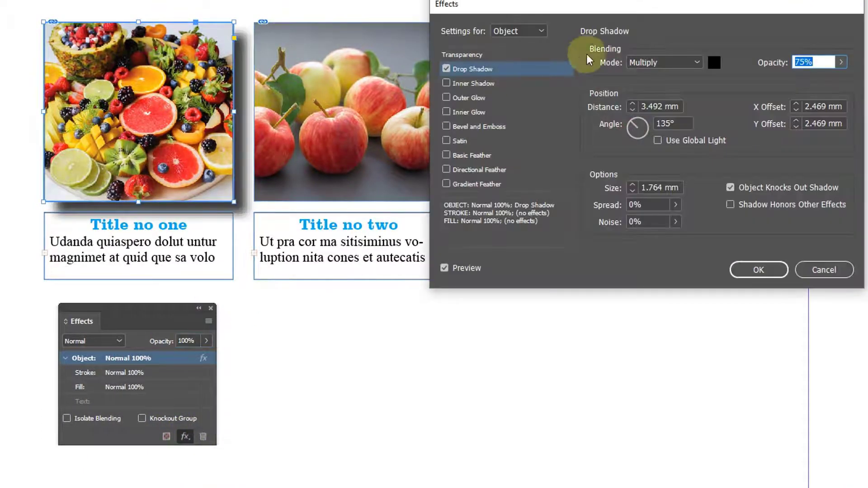
drag(578, 8, 401, 224)
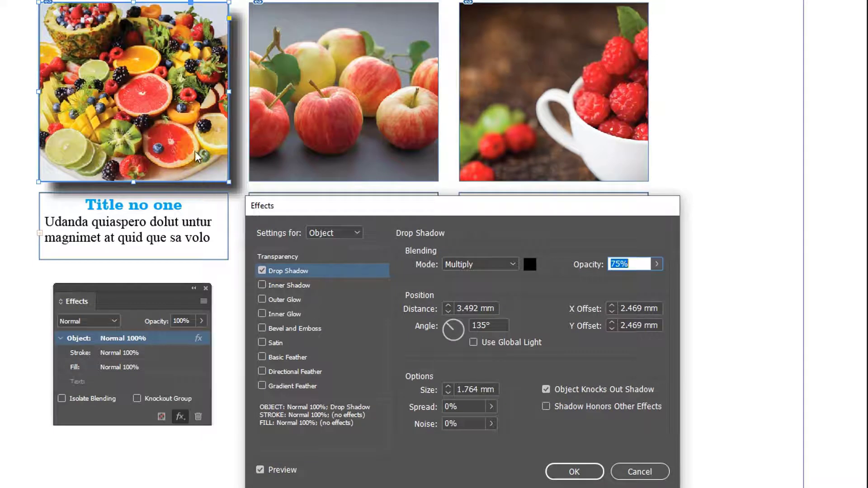
Set the drop shadow's distance to 2 mm and noise to 1%, apply it, and check the frame in preview mode
click(446, 312)
click(446, 312)
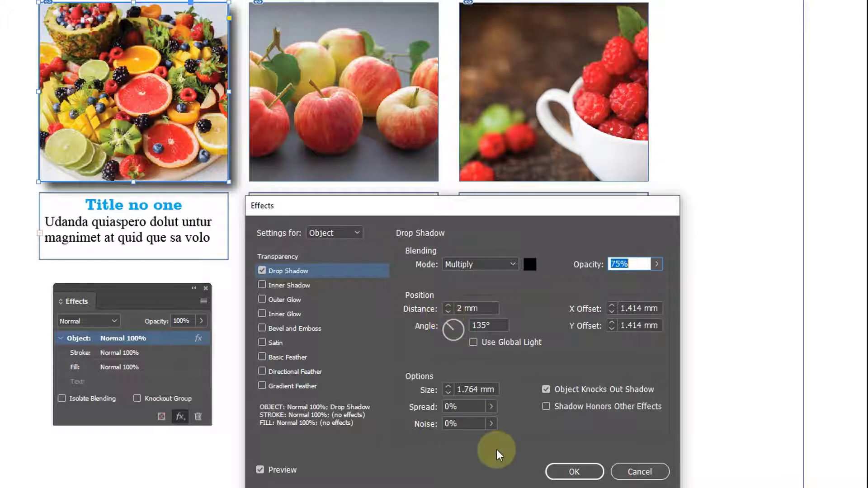
double_click(463, 425)
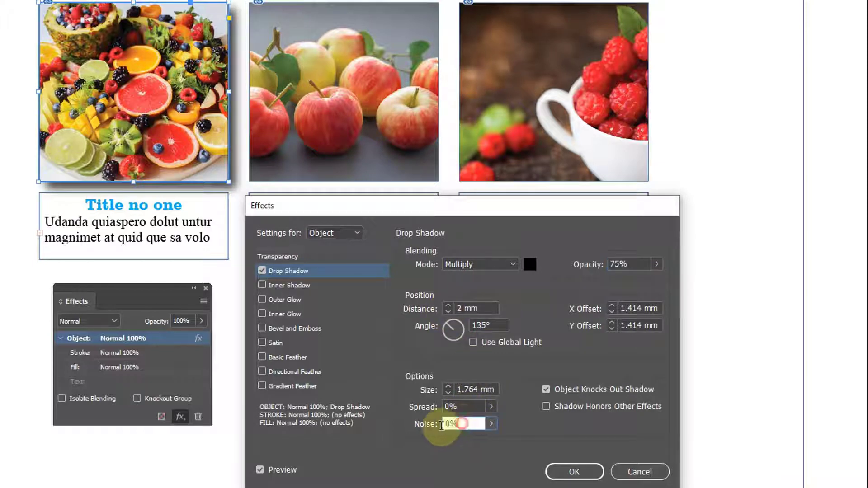
text(2)
key(Tab)
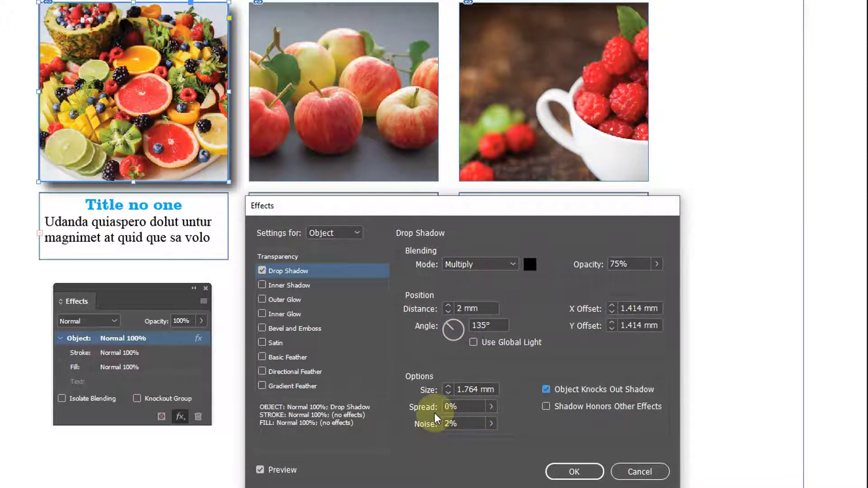
double_click(462, 424)
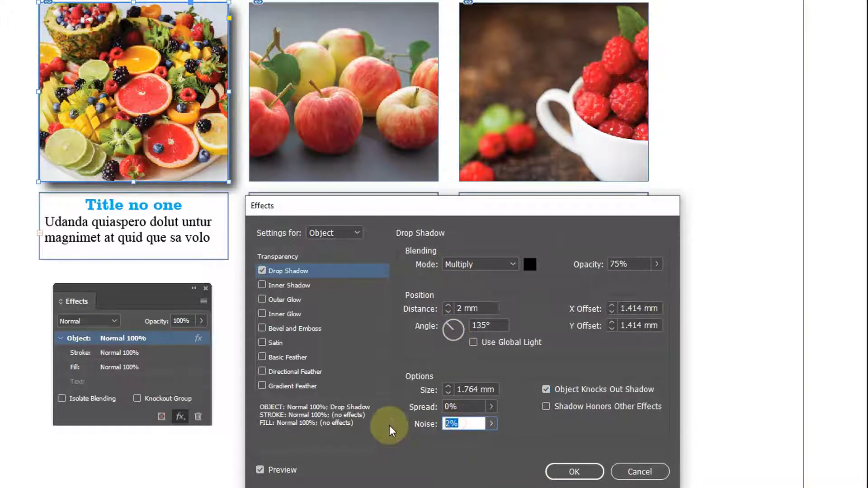
text(1)
key(Tab)
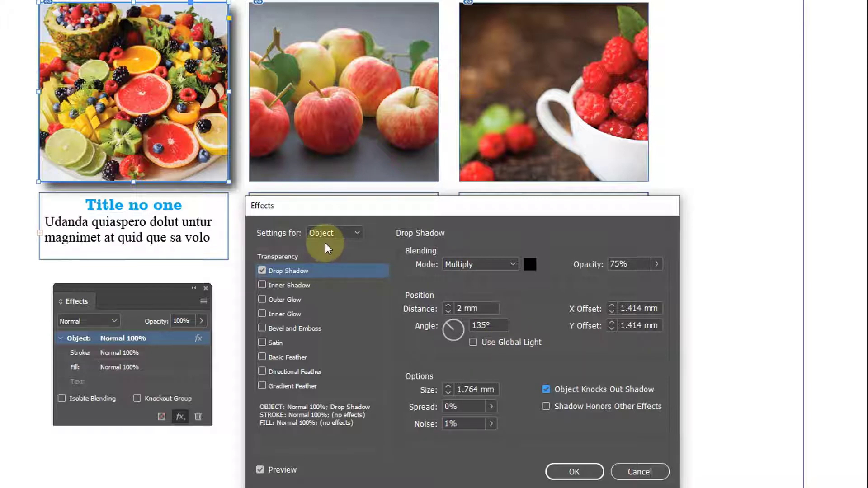
click(575, 471)
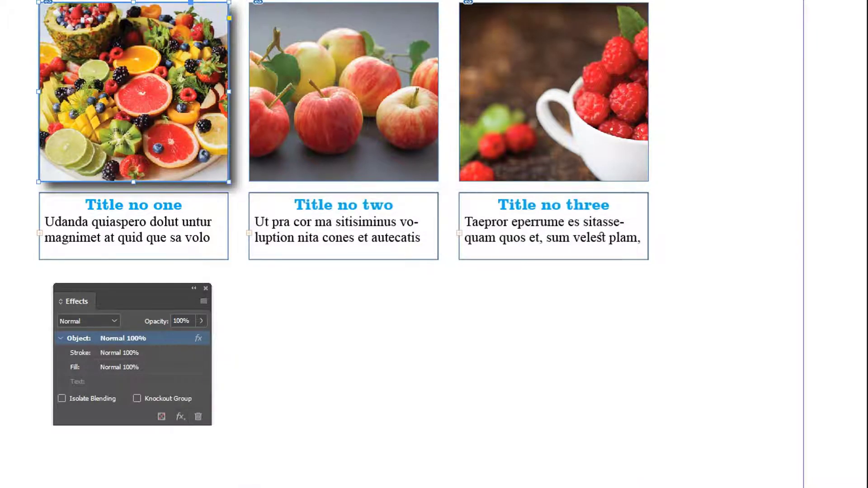
click(502, 348)
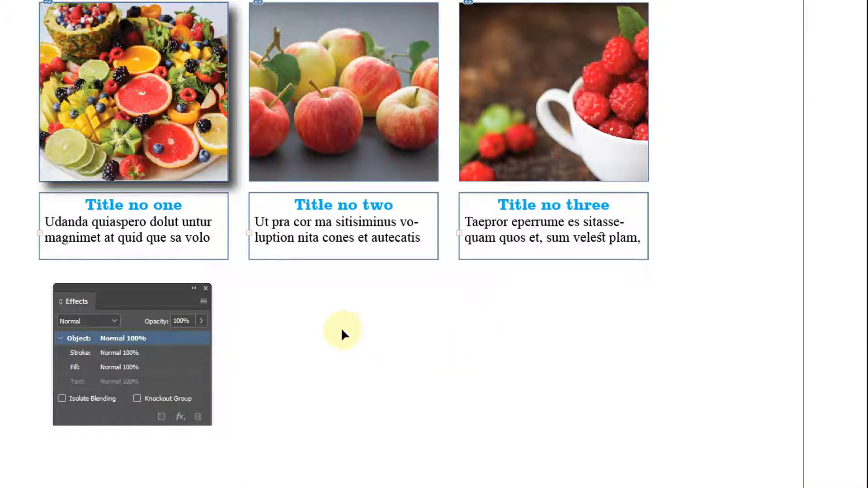
key(w)
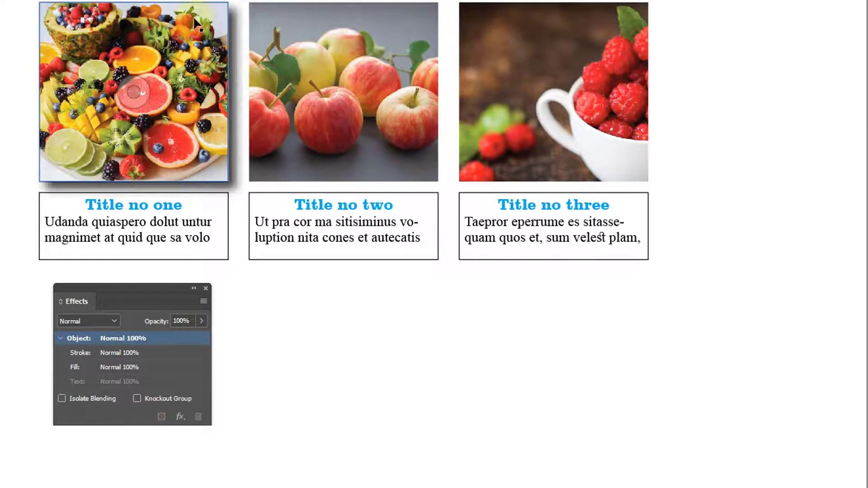
key(w)
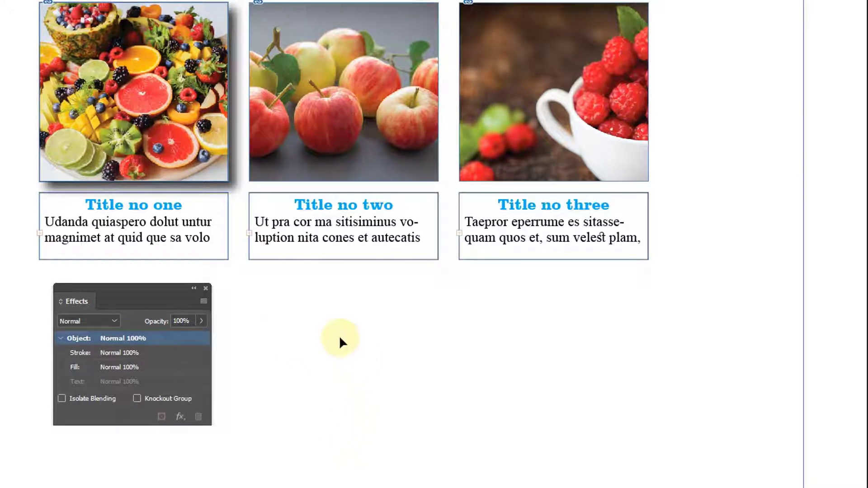
Bring up the object styles for the mixed-fruit image frame and place them below the Title no one text, replacing the effects display
click(133, 92)
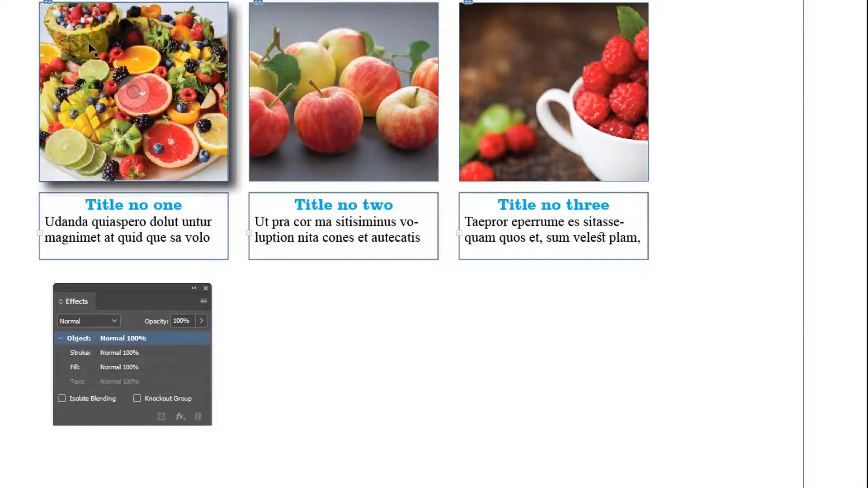
click(217, 20)
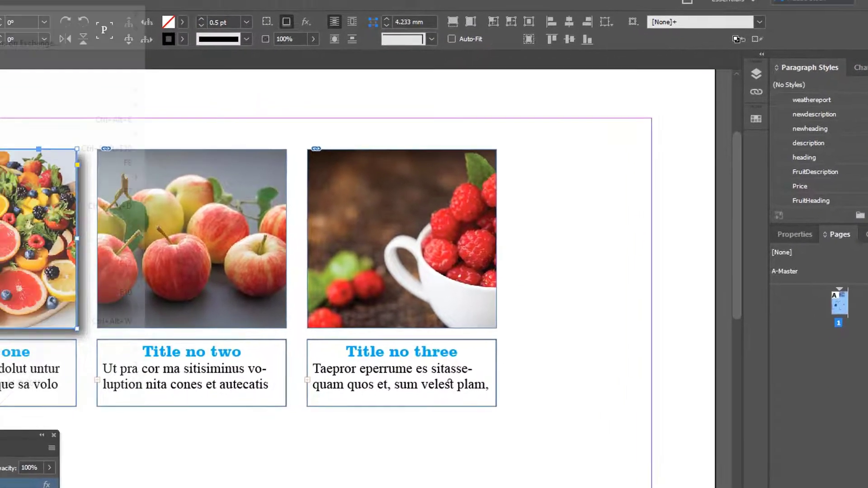
click(54, 12)
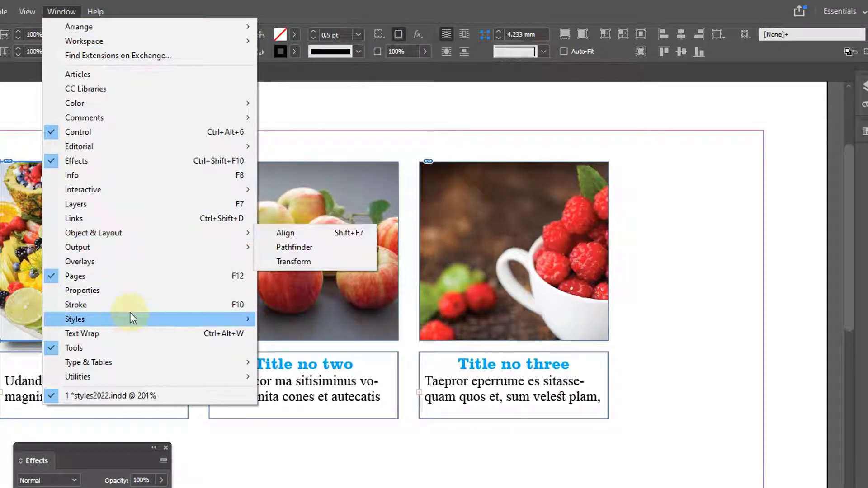
mouse_move(130, 318)
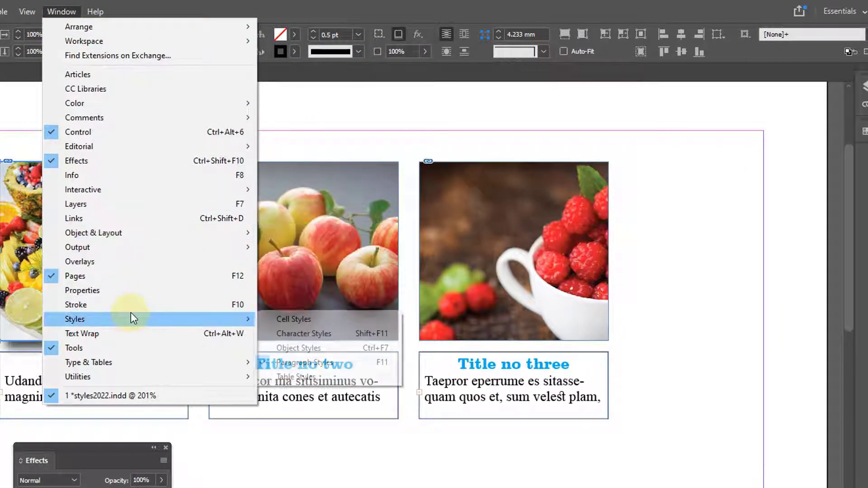
click(296, 348)
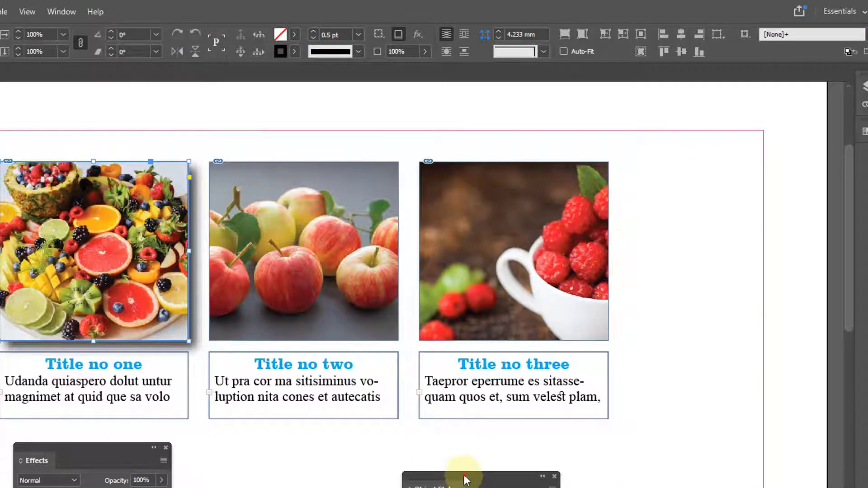
drag(466, 479, 217, 447)
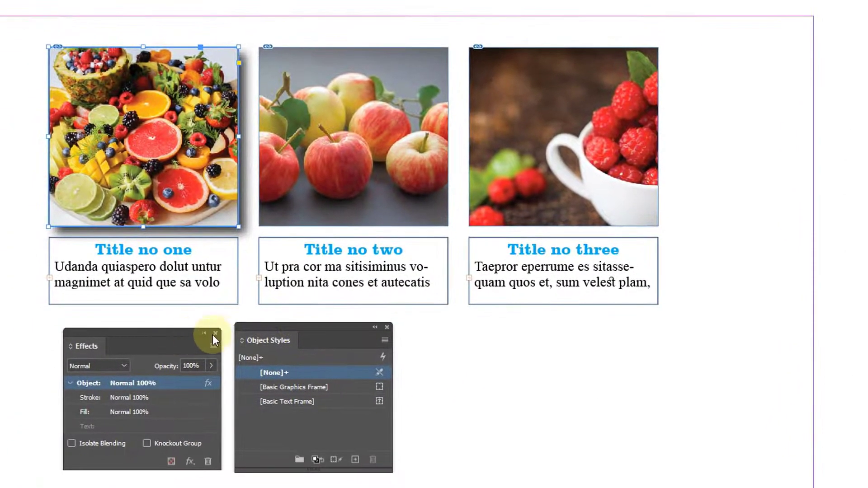
click(216, 334)
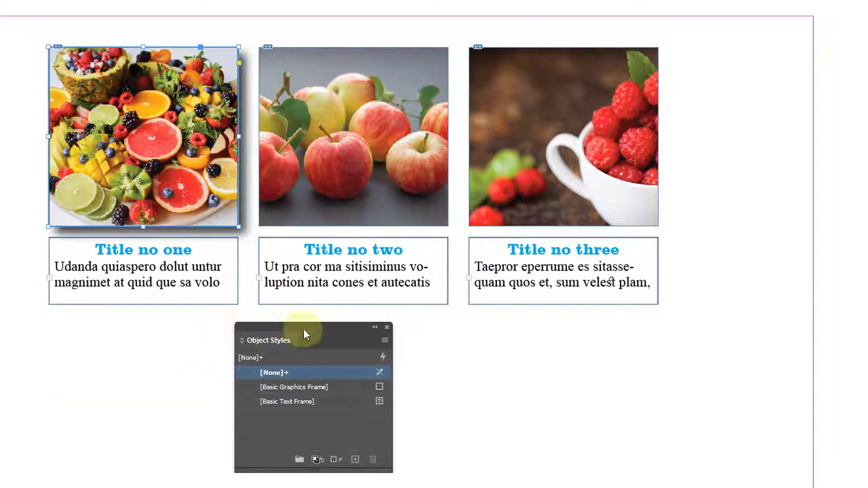
drag(303, 333, 134, 329)
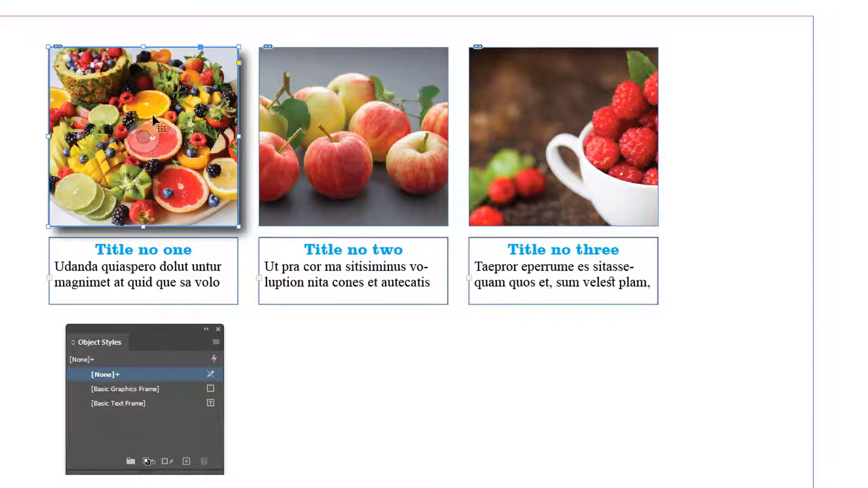
Start a new object style from the mixed-fruit image frame and name it picturebox
click(216, 342)
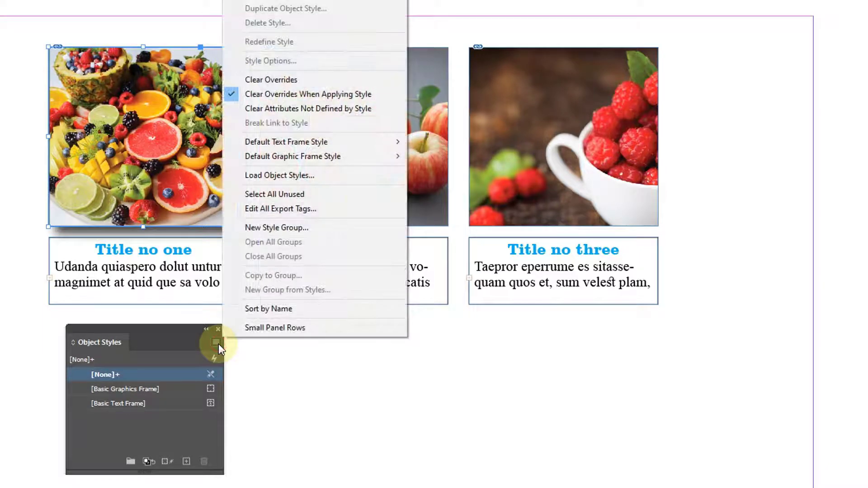
click(272, 1)
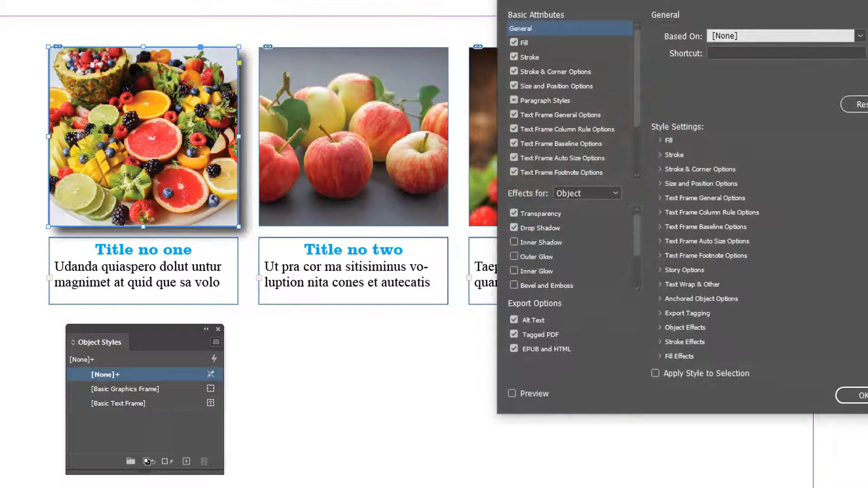
drag(507, 4, 411, 49)
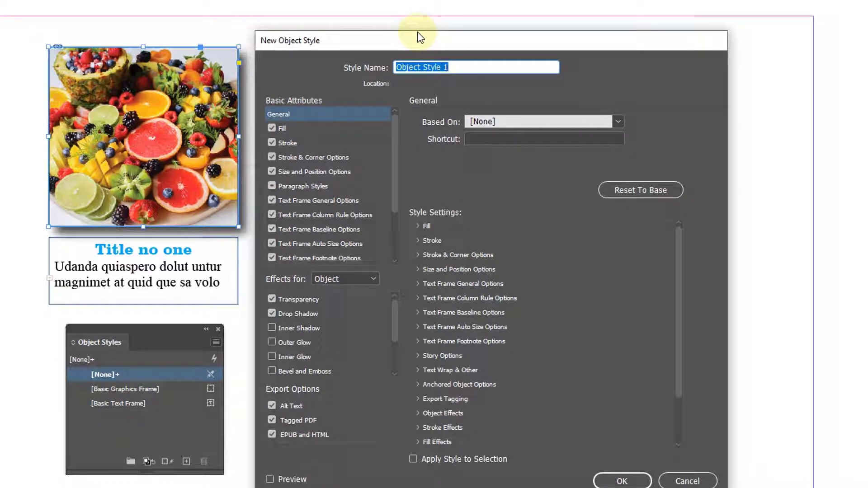
text(pict)
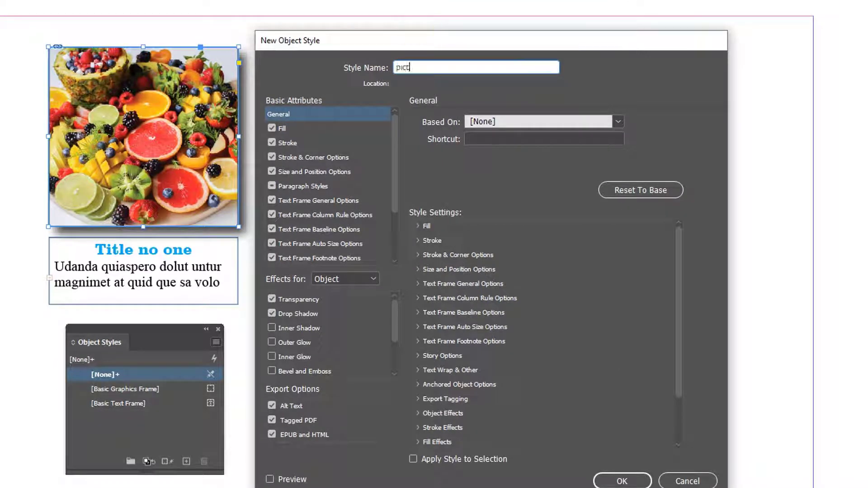
text(urebox)
drag(374, 43, 377, 0)
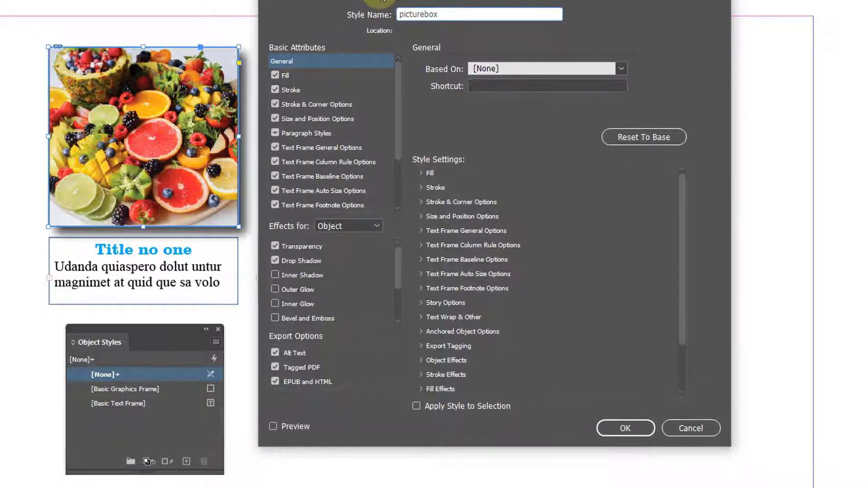
Exclude Fill, Stroke & Corner Options, and Size and Position Options from the picturebox style, keeping Stroke included
scroll(400, 155, down, 3)
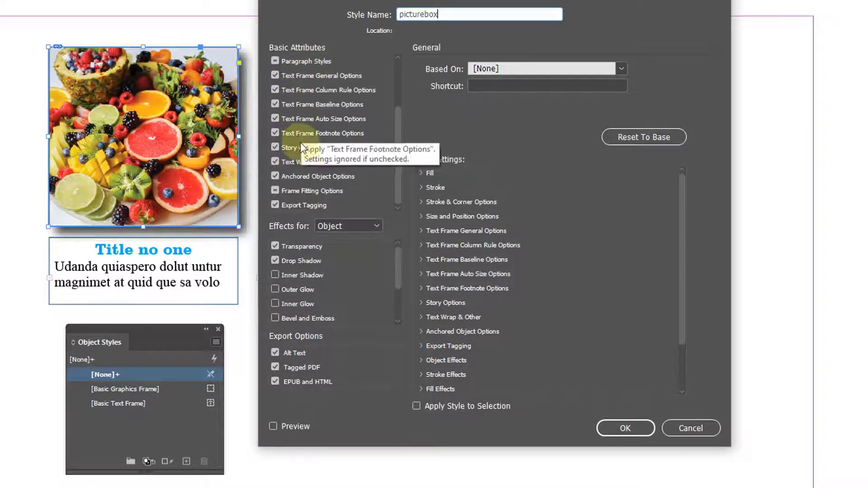
scroll(398, 181, up, 3)
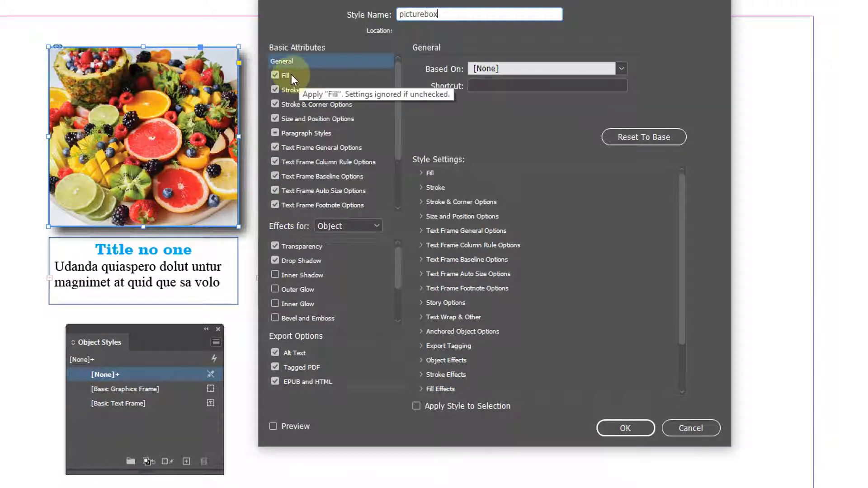
click(276, 76)
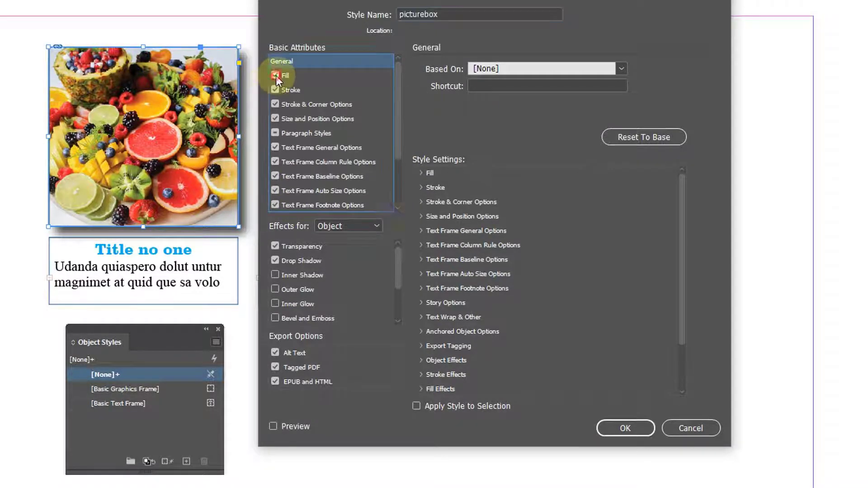
click(280, 108)
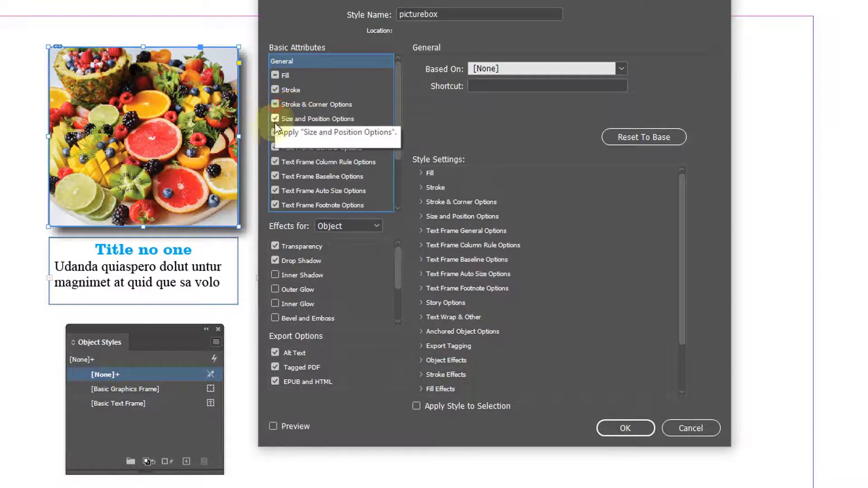
click(276, 118)
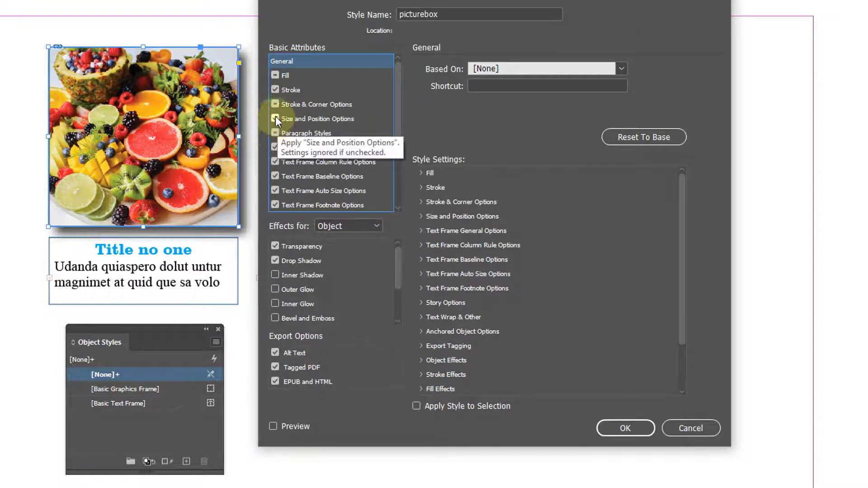
click(274, 148)
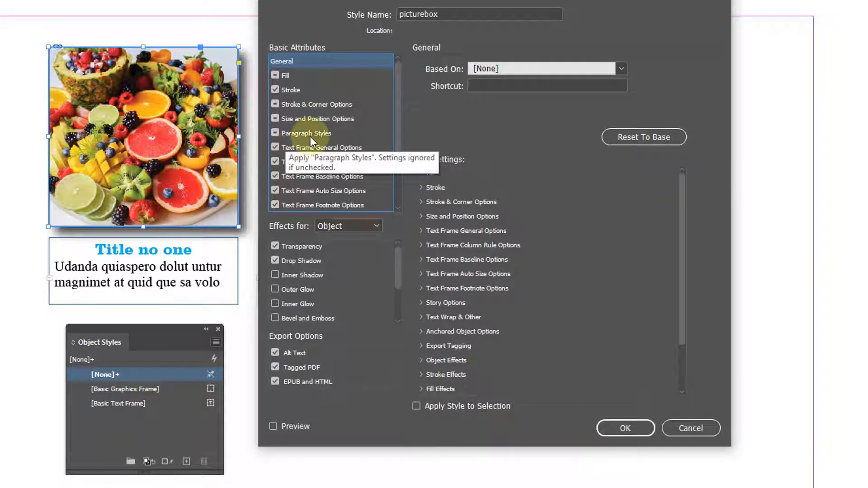
click(275, 132)
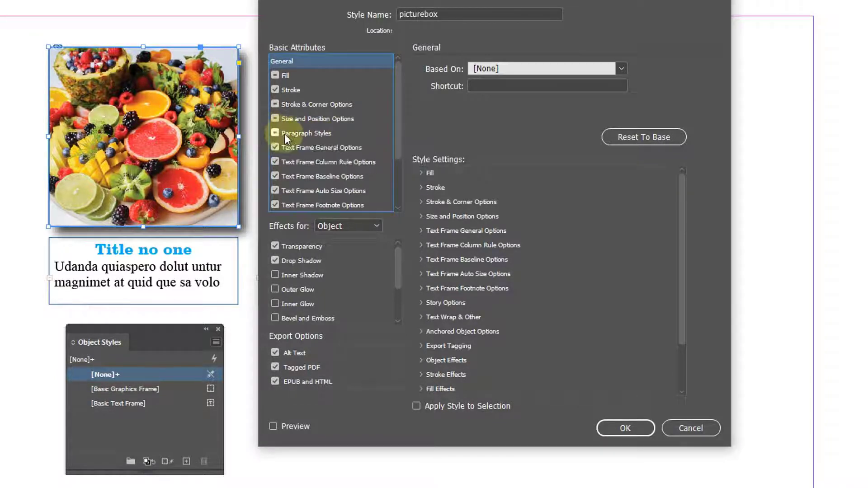
Exclude the Text Frame General, Column Rule, Baseline, Auto Size and Footnote Options from the picturebox style
click(275, 148)
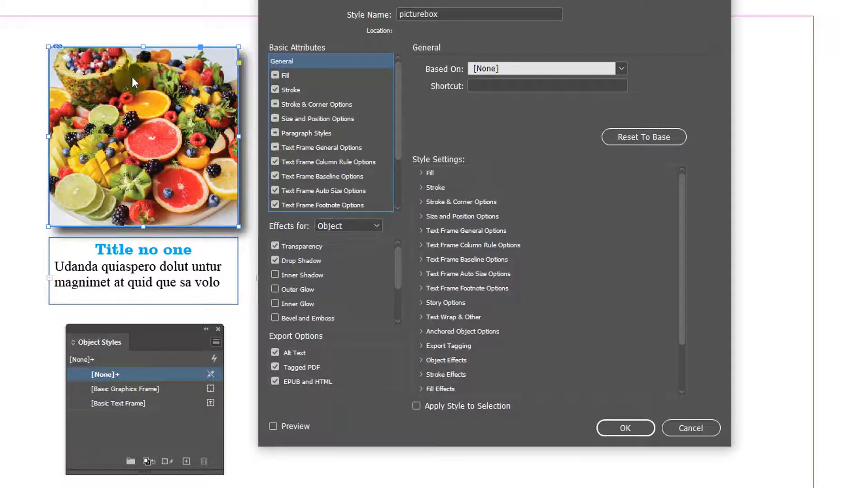
click(275, 162)
click(276, 177)
click(275, 191)
click(275, 205)
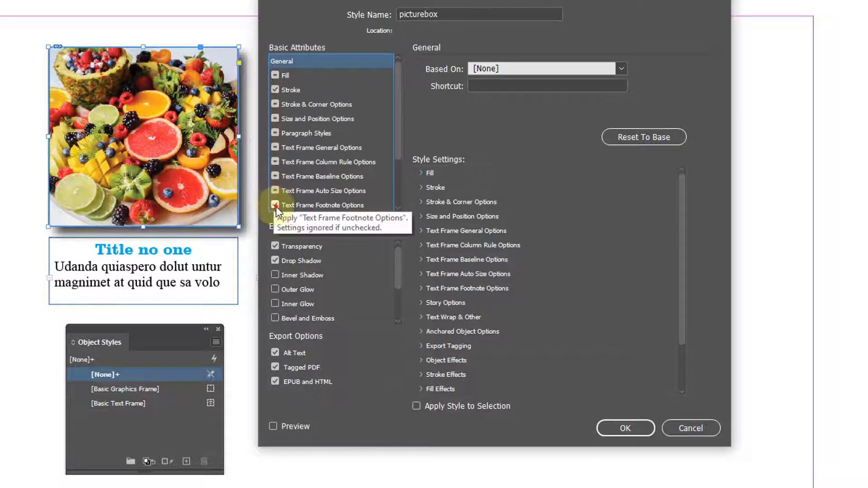
Exclude Story Options, Text Wrap & Other, Anchored Object Options and Export Tagging from the picturebox style, and save the style
drag(399, 152, 400, 202)
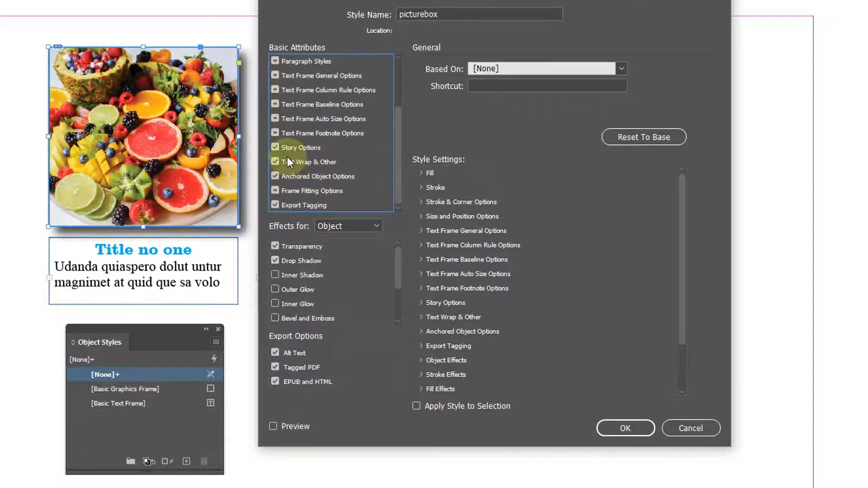
click(277, 163)
click(275, 177)
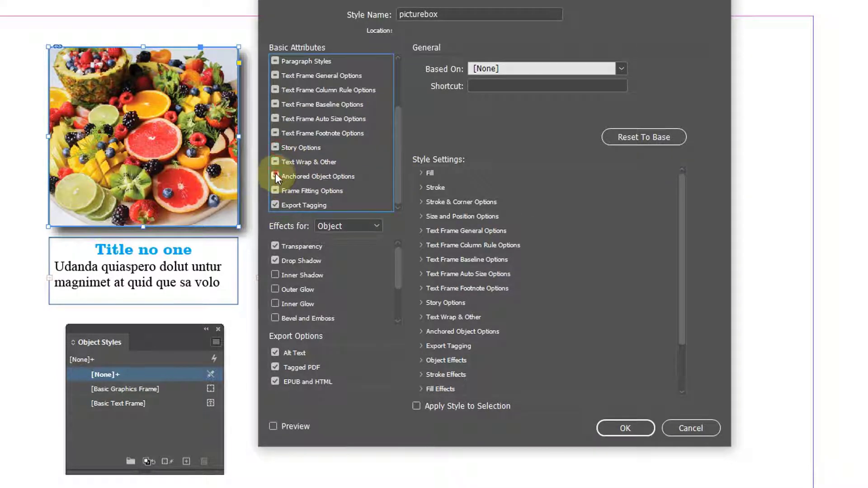
click(276, 205)
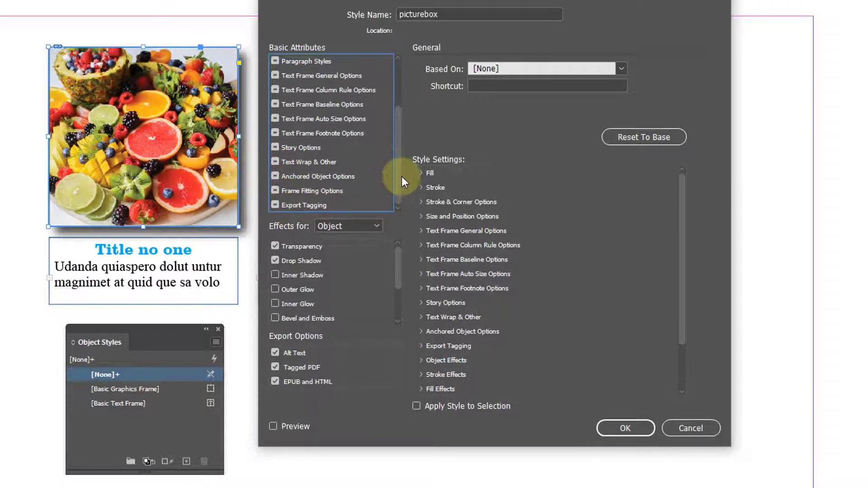
scroll(400, 177, up, 3)
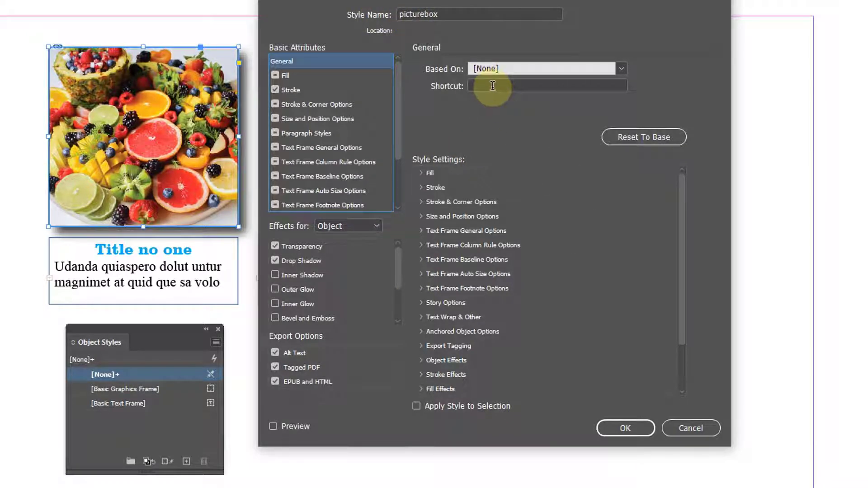
click(626, 428)
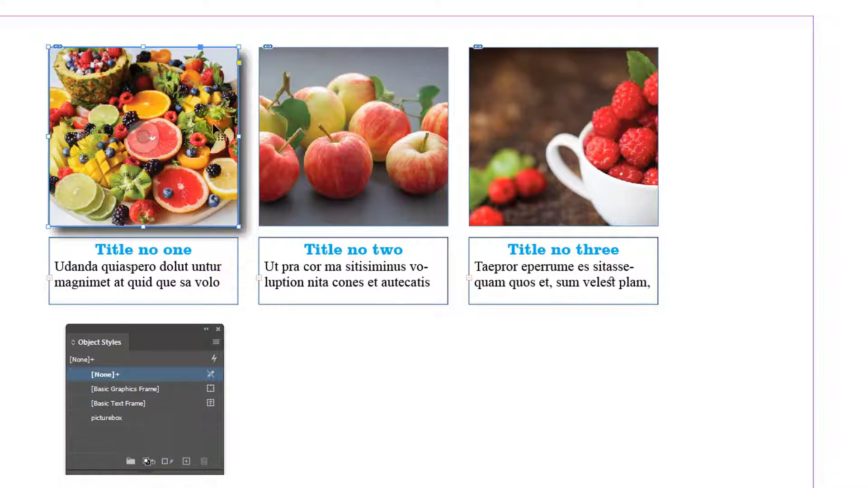
Apply the picturebox object style to the mixed-fruit image frame and deselect the frame
click(125, 446)
click(122, 419)
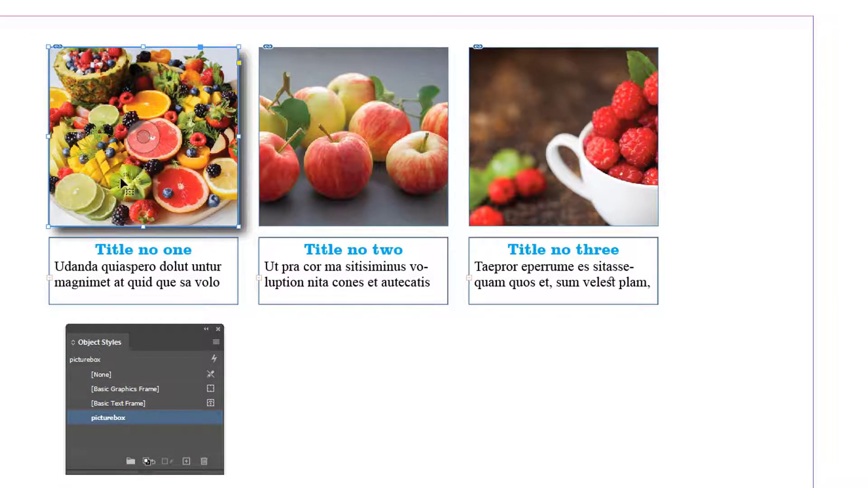
click(205, 437)
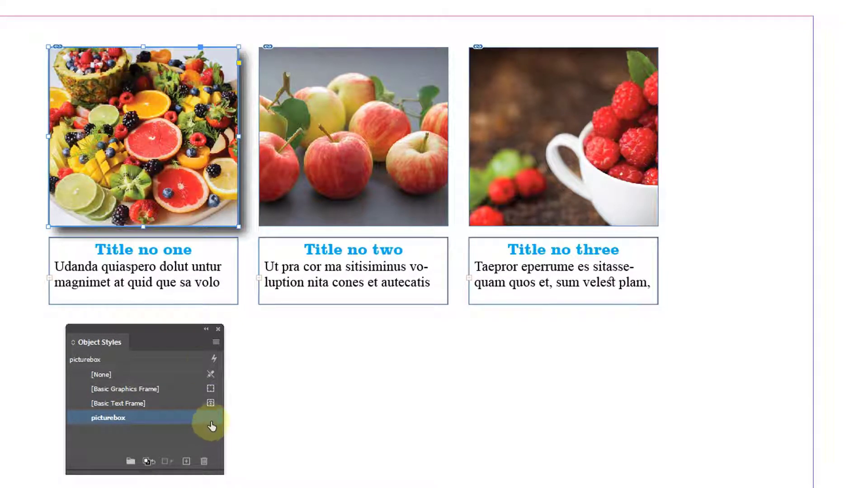
click(315, 389)
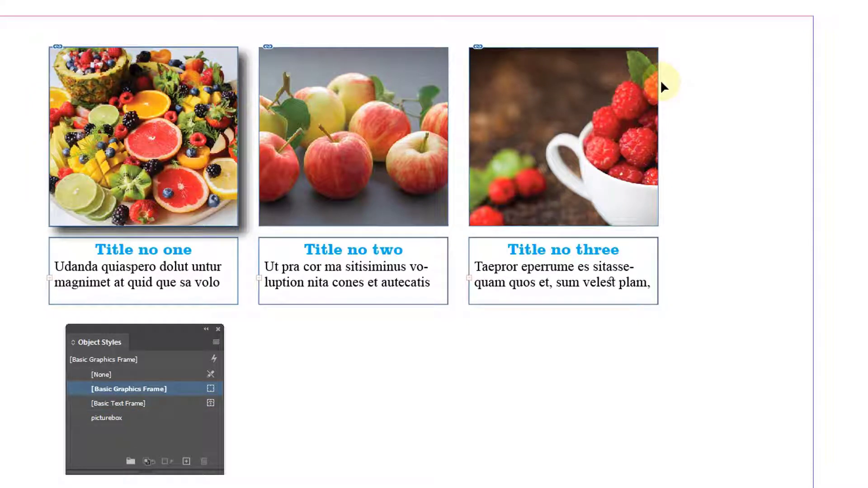
click(401, 69)
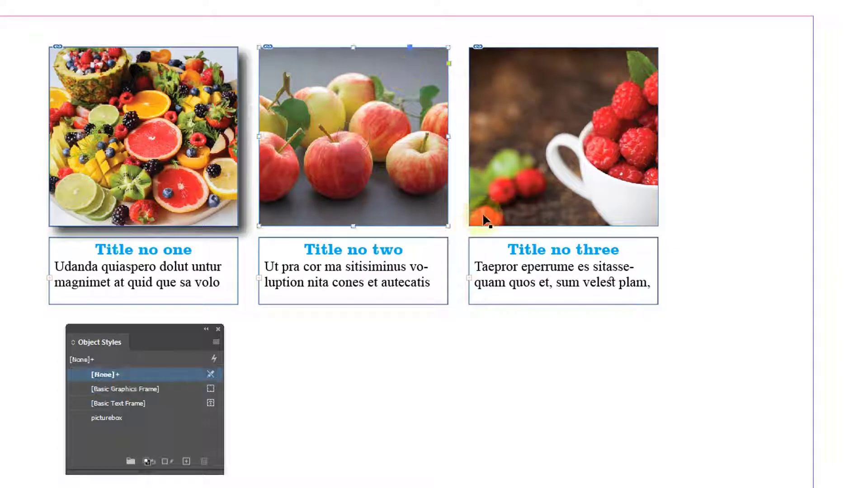
shift+click(541, 92)
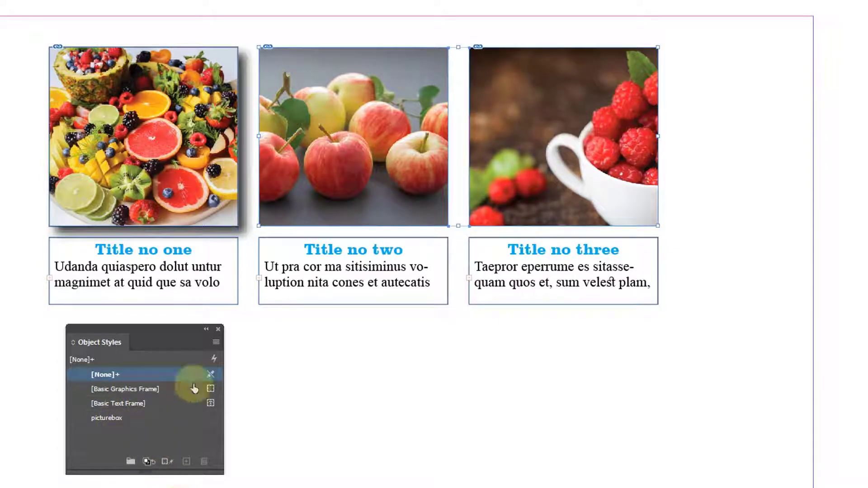
click(600, 438)
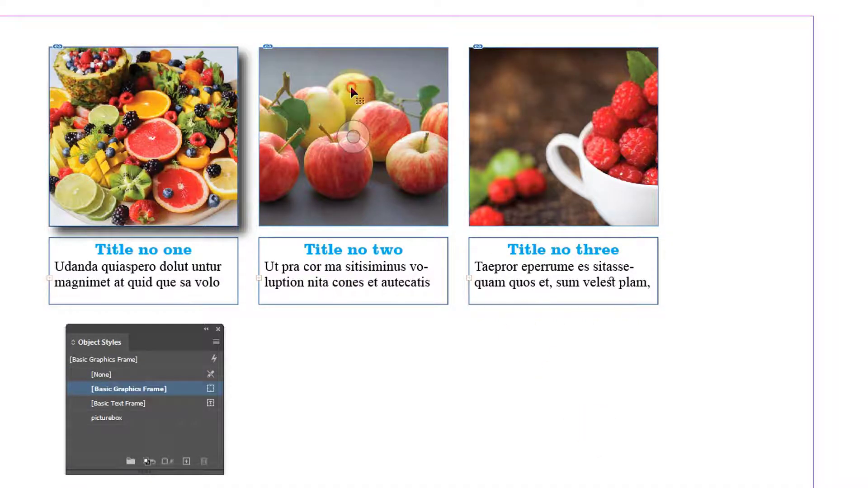
Apply the picturebox object style to the apple and raspberry image frames together, deselect them, and preview the page without frame edges
click(350, 85)
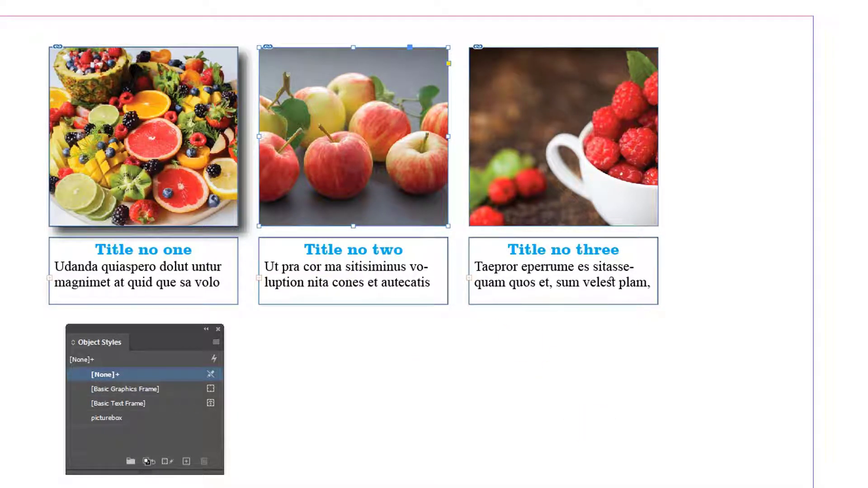
shift+click(508, 74)
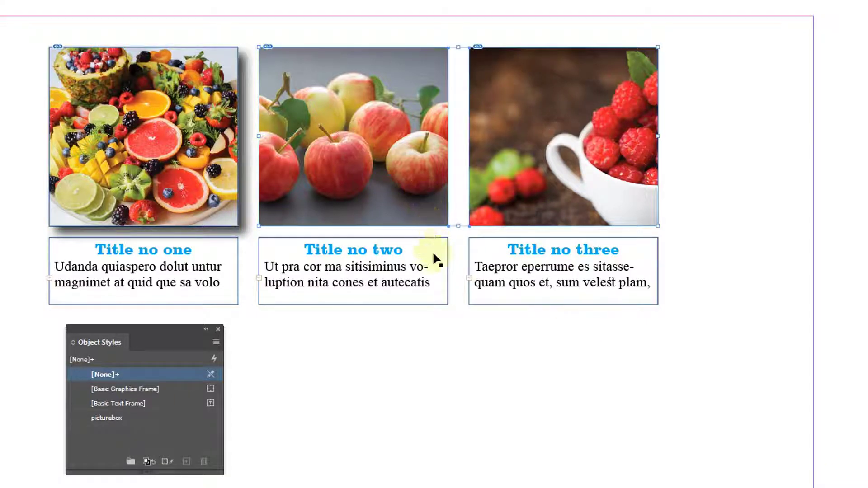
click(108, 418)
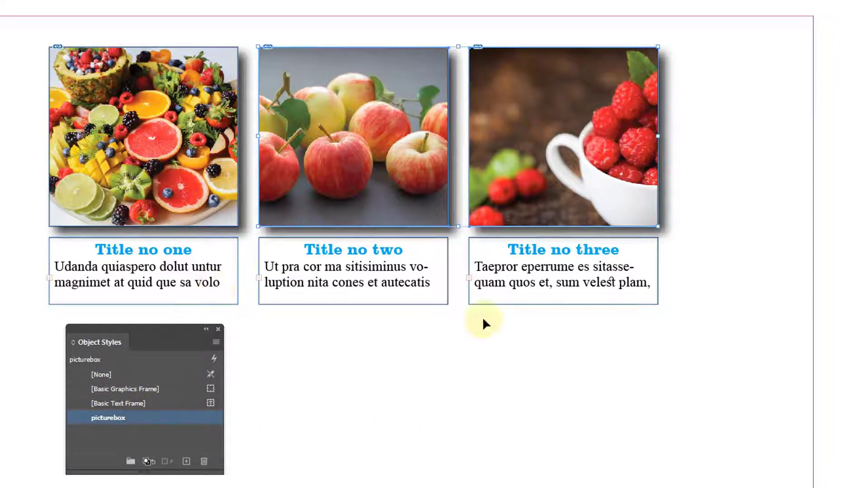
click(435, 392)
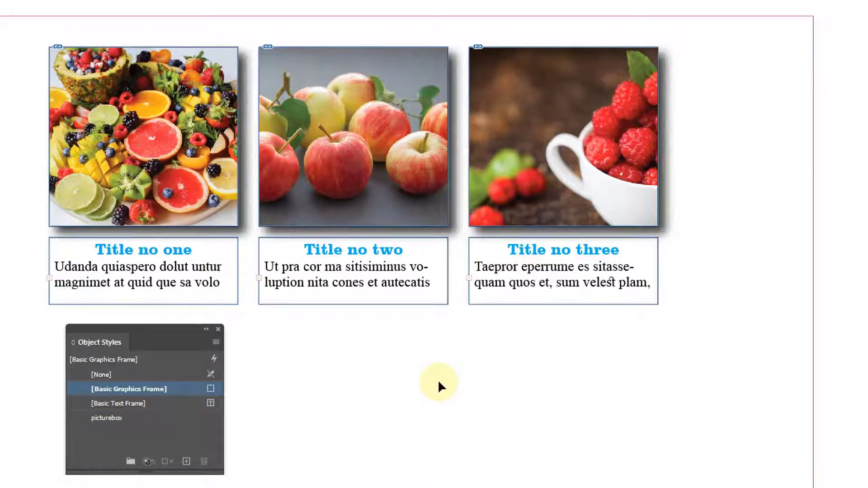
key(w)
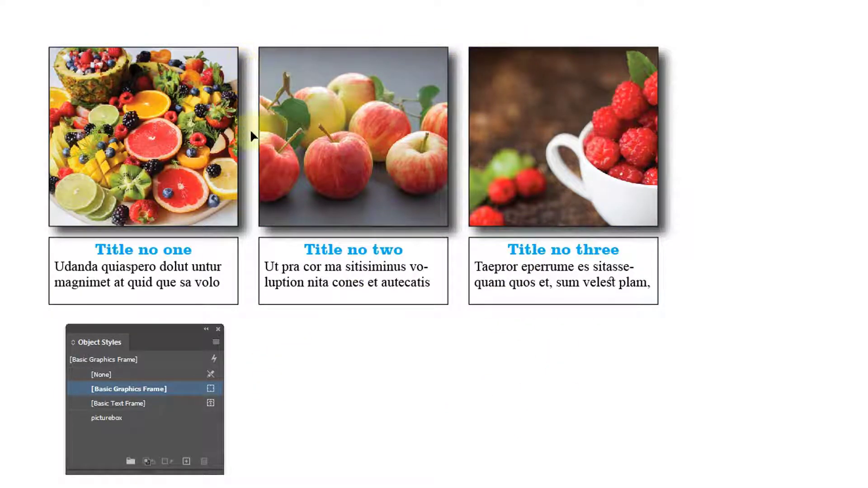
Edit the picturebox style with Preview enabled and set its drop shadow size to 1 mm
right_click(115, 418)
click(151, 427)
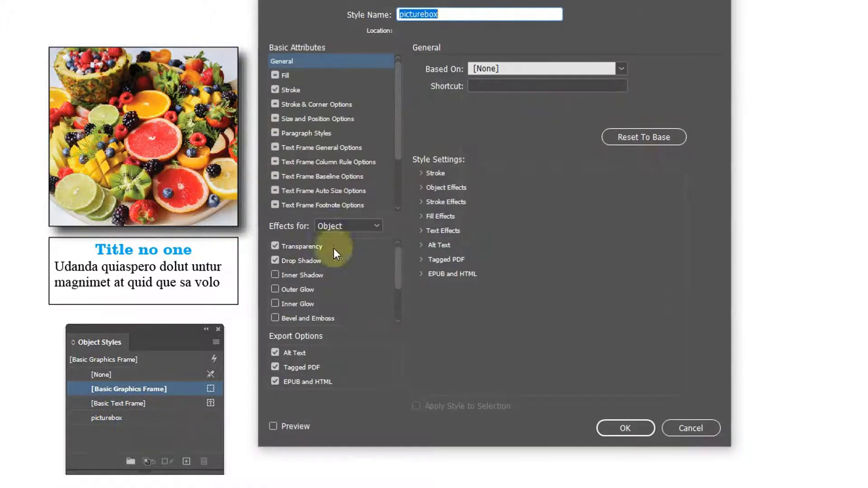
mouse_move(385, 3)
mouse_down()
mouse_move(610, 29)
mouse_move(703, 0)
mouse_up()
click(617, 270)
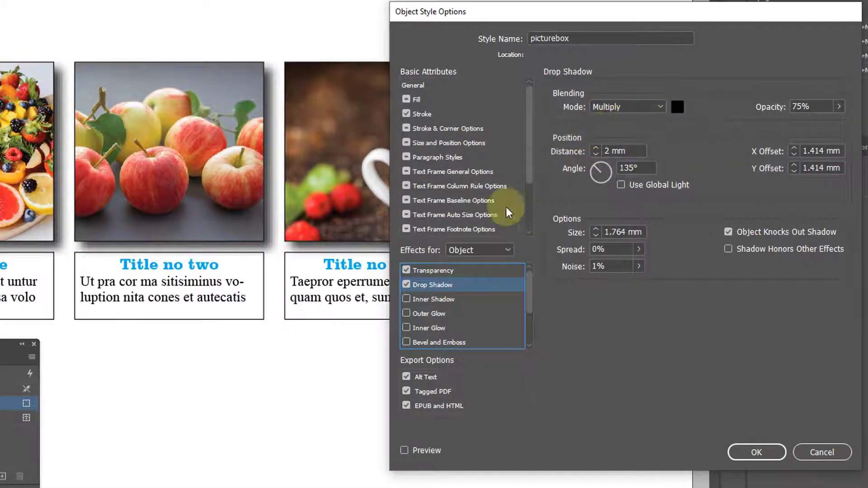
drag(524, 20, 500, 16)
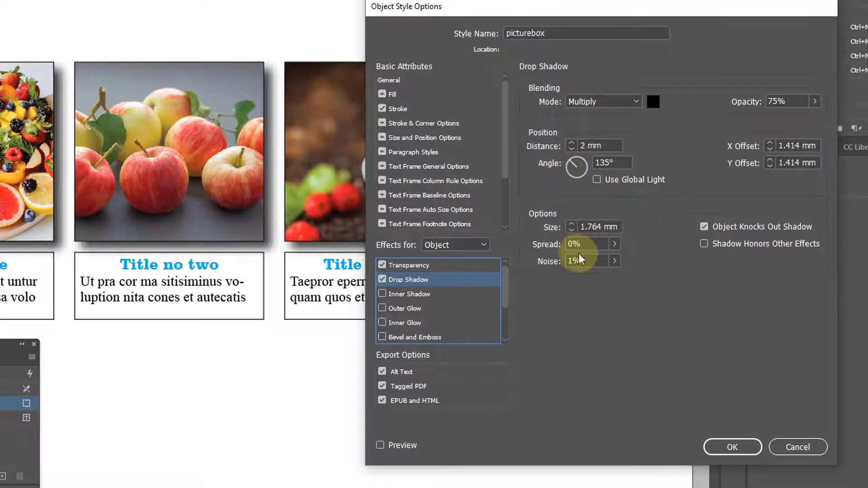
click(571, 230)
click(379, 446)
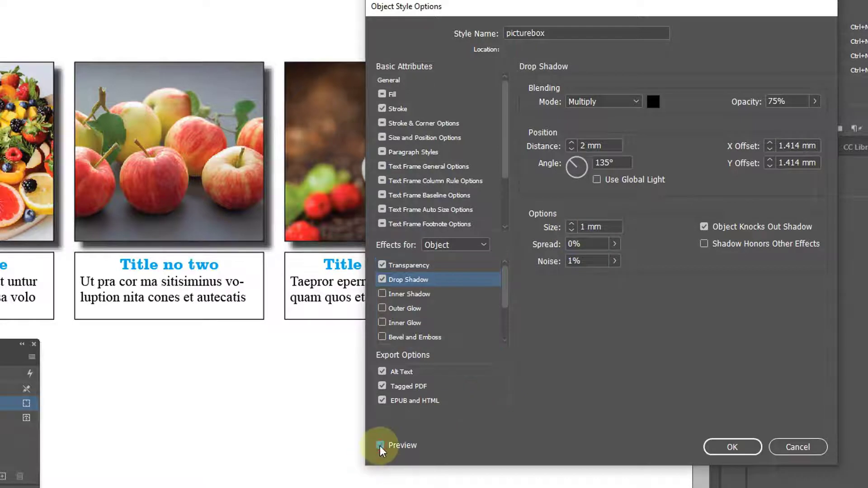
click(572, 231)
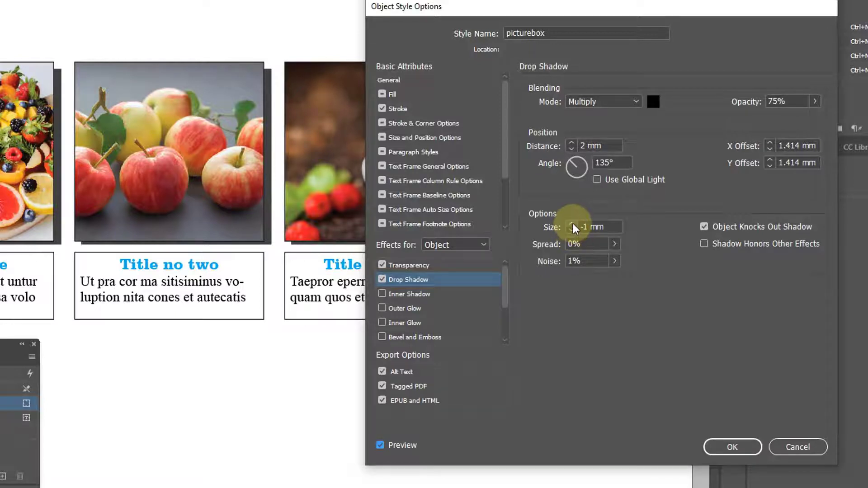
click(571, 224)
click(572, 224)
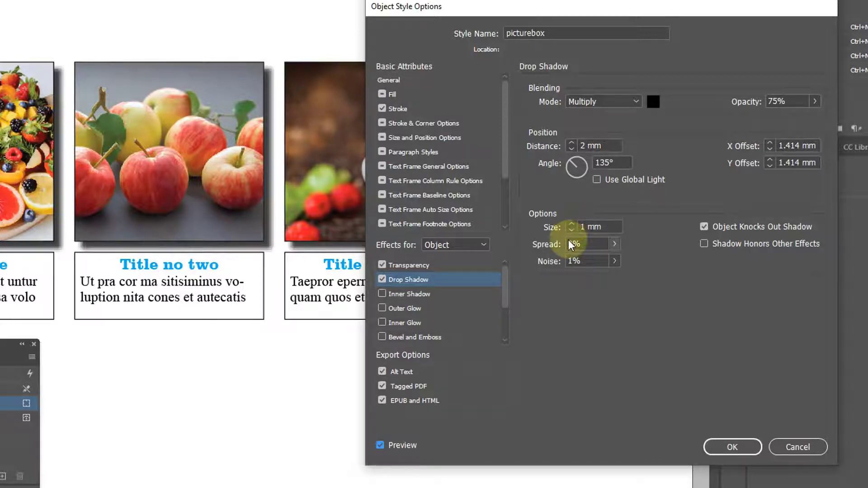
Try a drop shadow noise of 48% in the picturebox style, and set it back to 1%
click(615, 260)
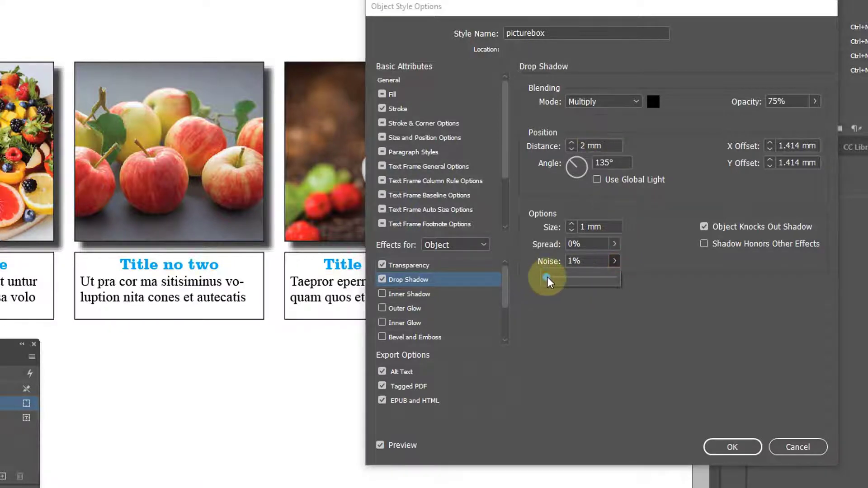
click(580, 278)
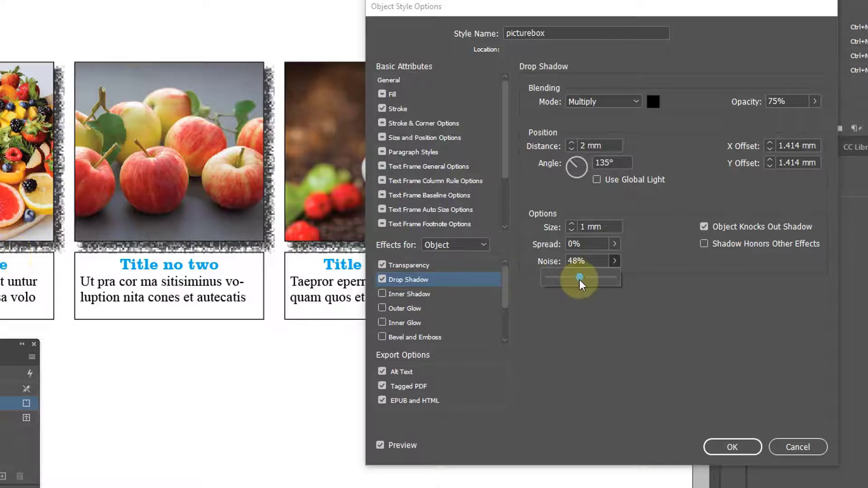
drag(580, 280, 546, 280)
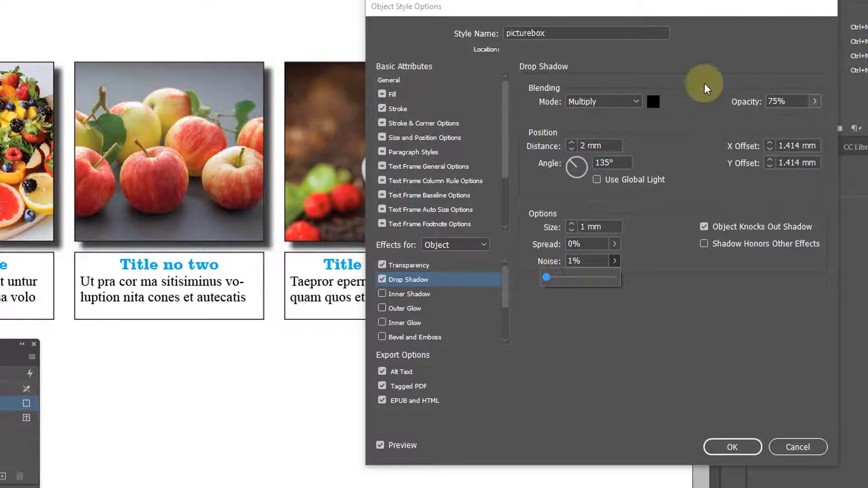
Try the Screen and Color Burn blending modes for the drop shadow, and return to Multiply
click(630, 103)
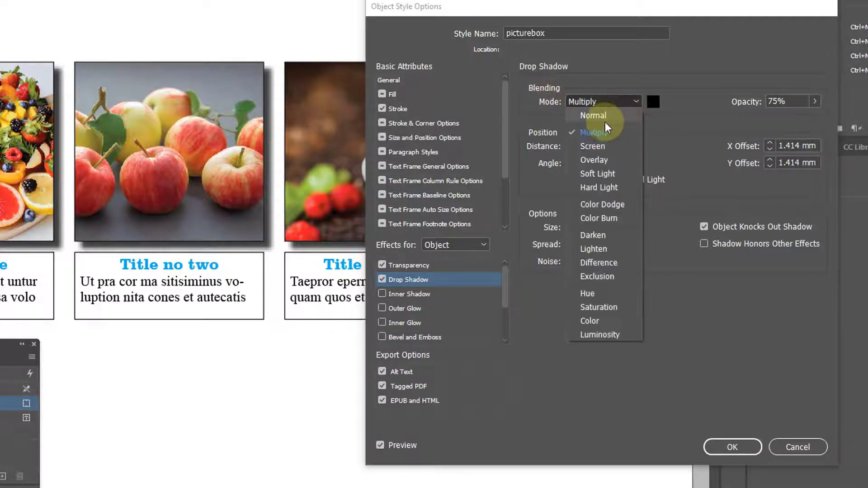
click(606, 142)
click(611, 101)
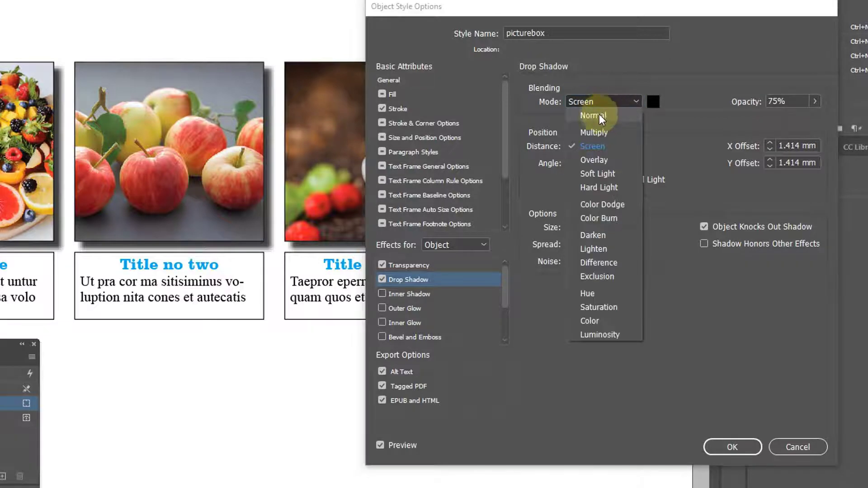
click(593, 218)
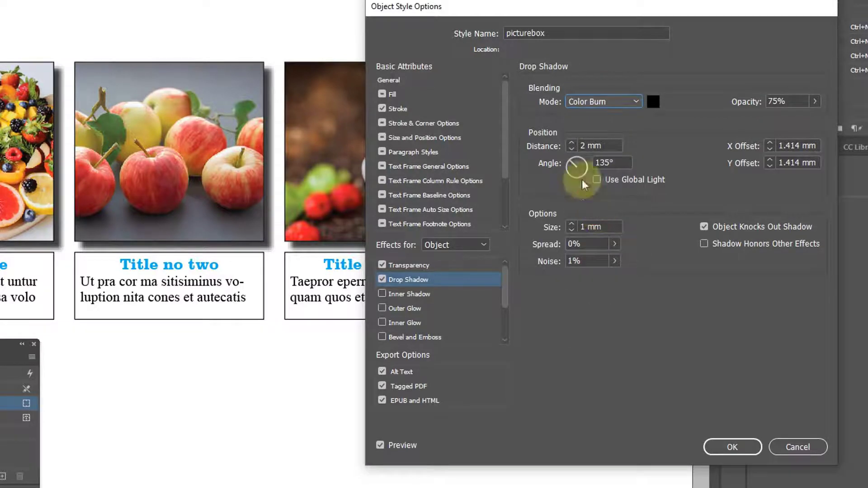
click(587, 102)
click(607, 131)
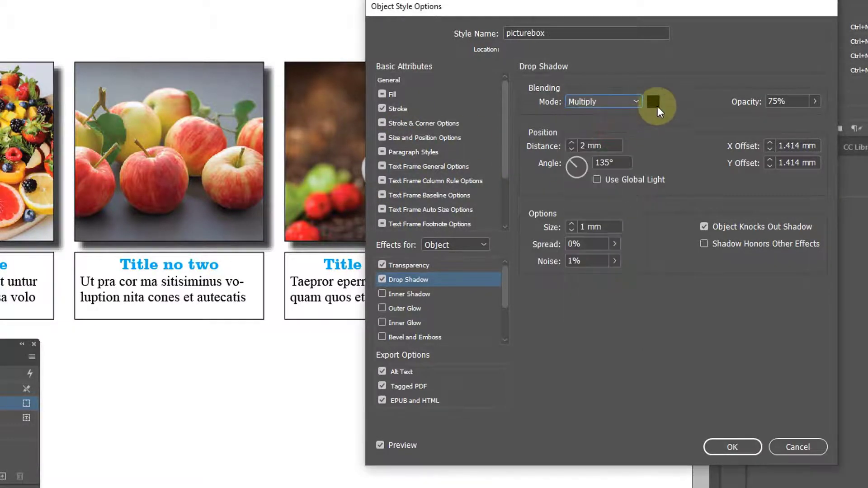
Try C=100 M=0 Y=0 K=0 as the drop shadow color, and set it back to [Black]
click(654, 102)
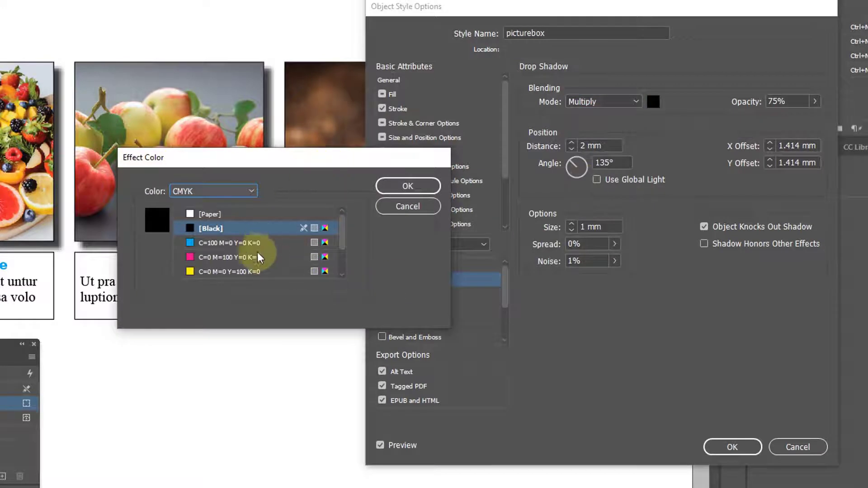
click(209, 243)
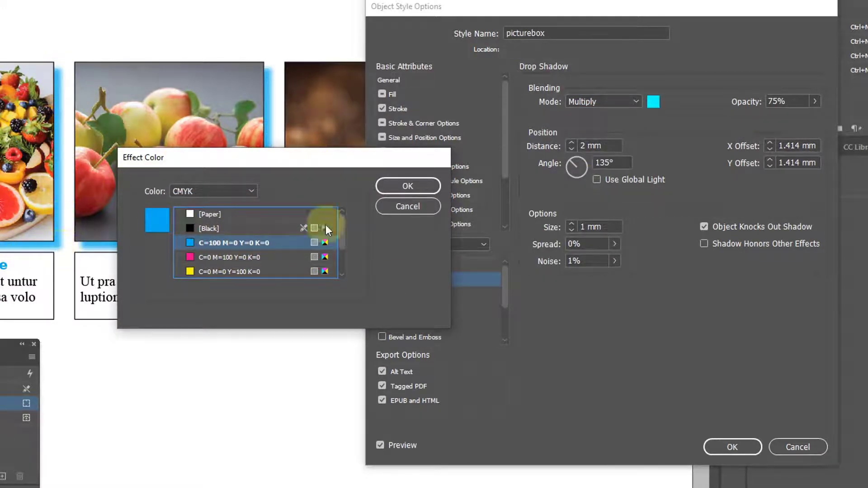
click(211, 228)
click(400, 188)
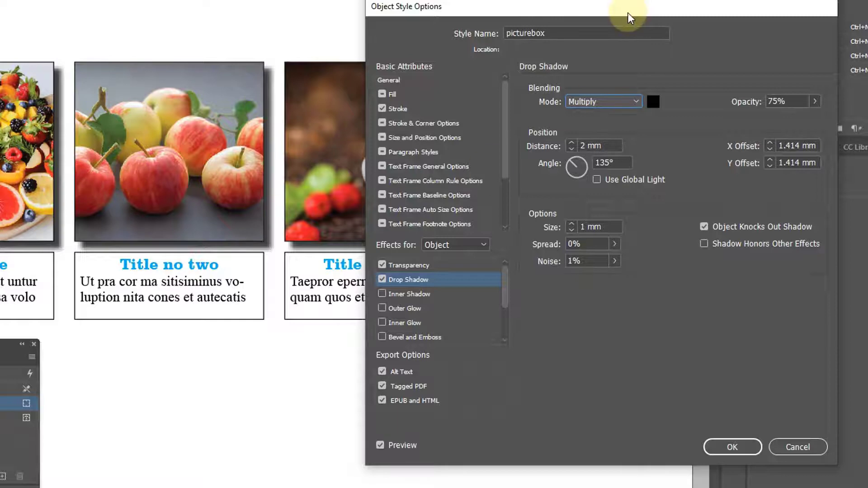
Set the picturebox style's stroke color to C=100 M=0 Y=0 K=0 and its weight to 3 pt
drag(626, 14, 447, 138)
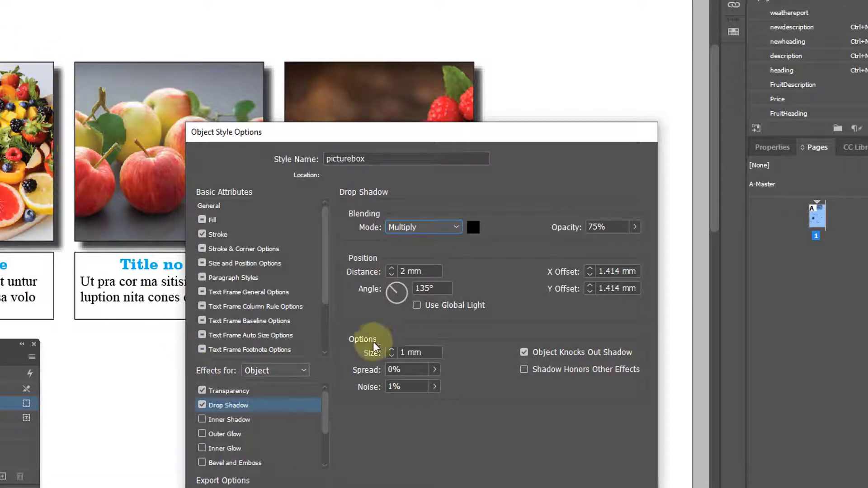
click(218, 234)
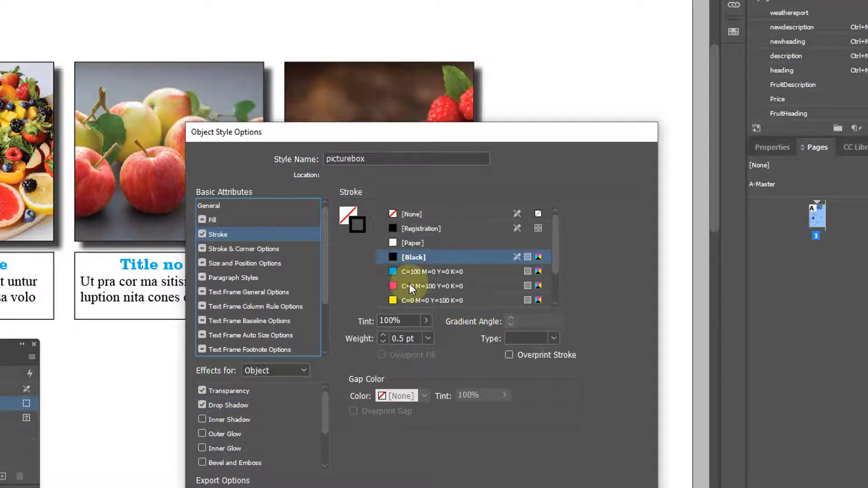
click(408, 272)
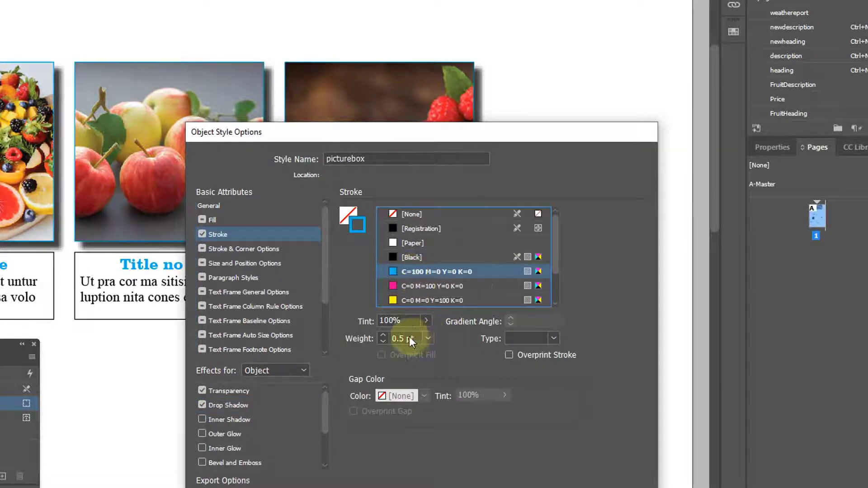
click(383, 335)
click(383, 335)
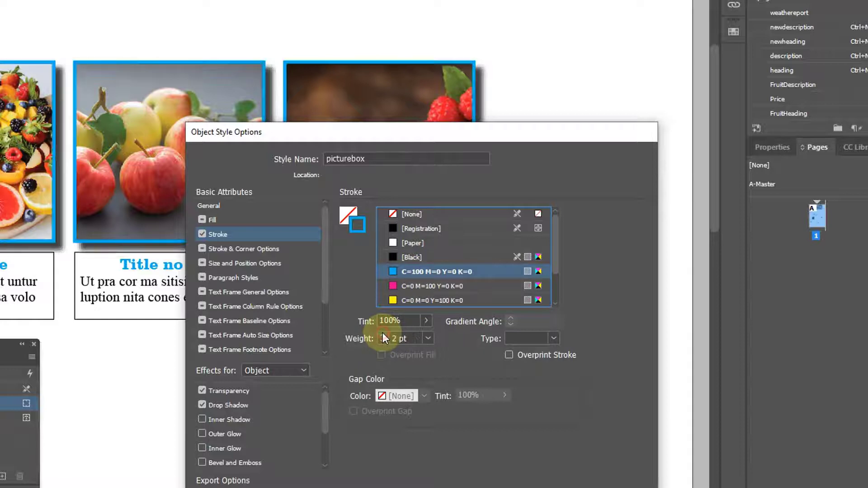
click(383, 335)
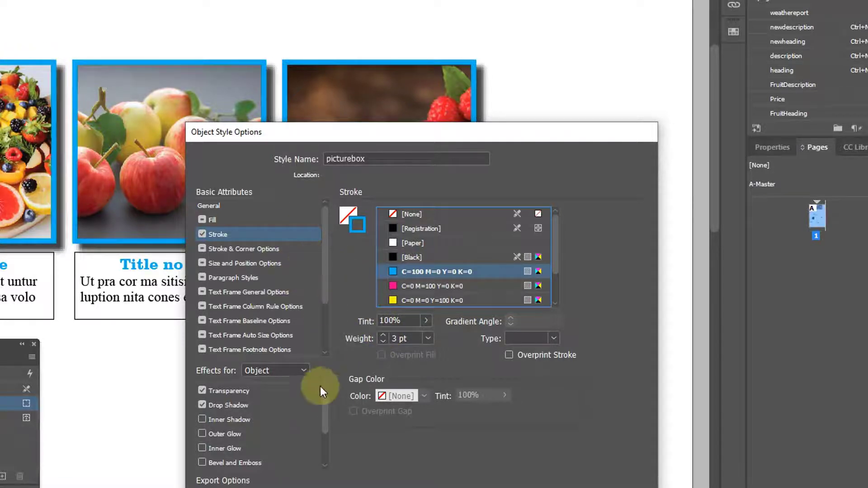
Add a Bevel and Emboss effect with a size of 2 mm to the picturebox style, and save the style changes
click(232, 460)
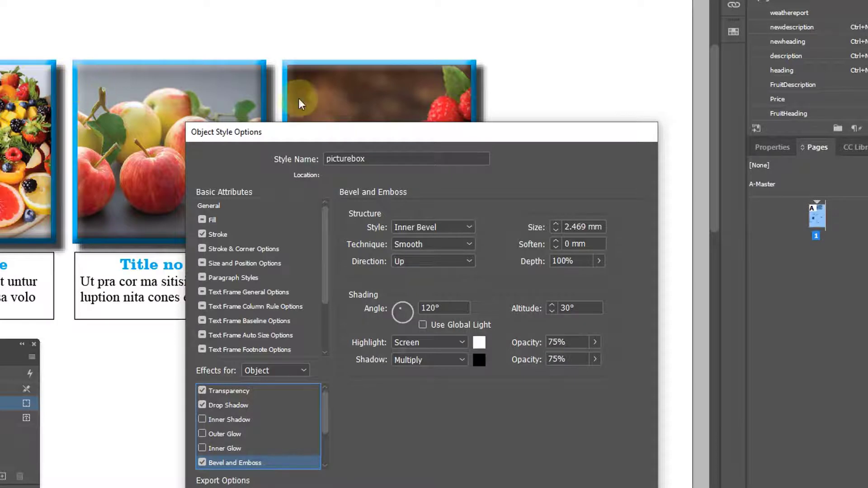
drag(298, 133, 440, 24)
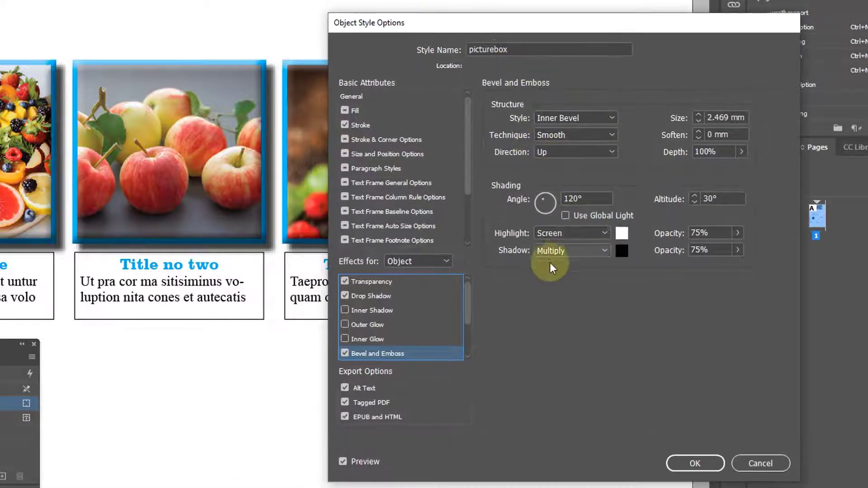
click(701, 114)
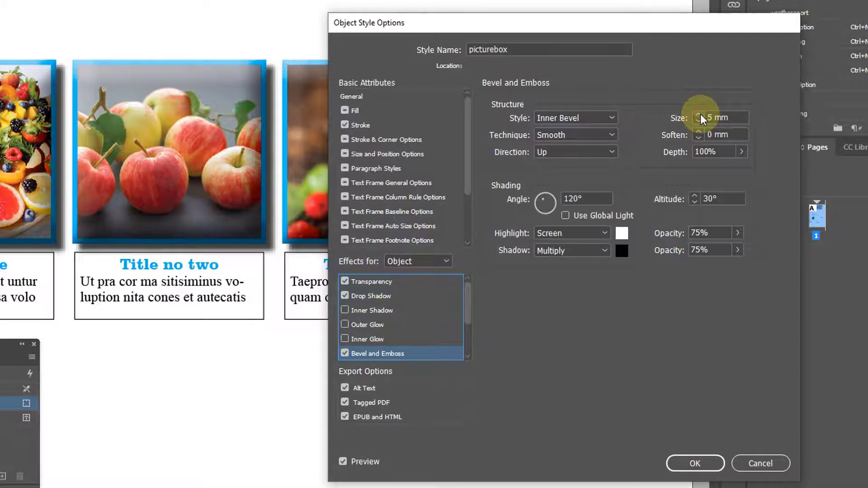
click(699, 121)
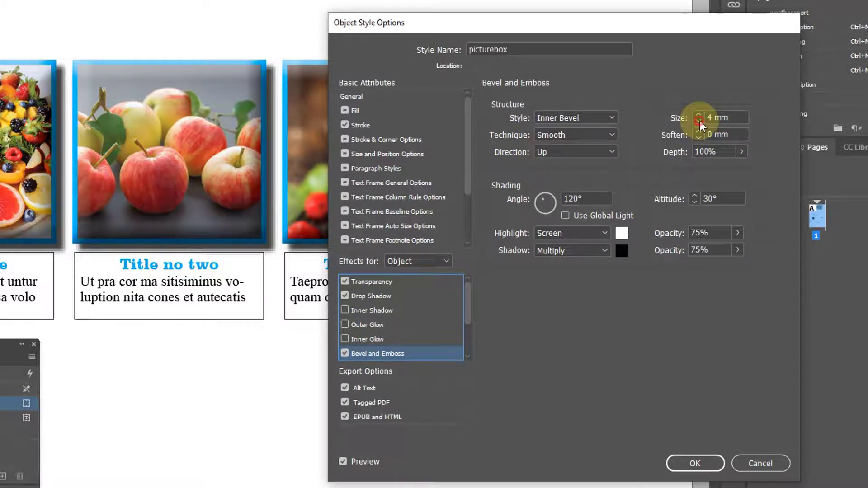
click(699, 121)
click(699, 121)
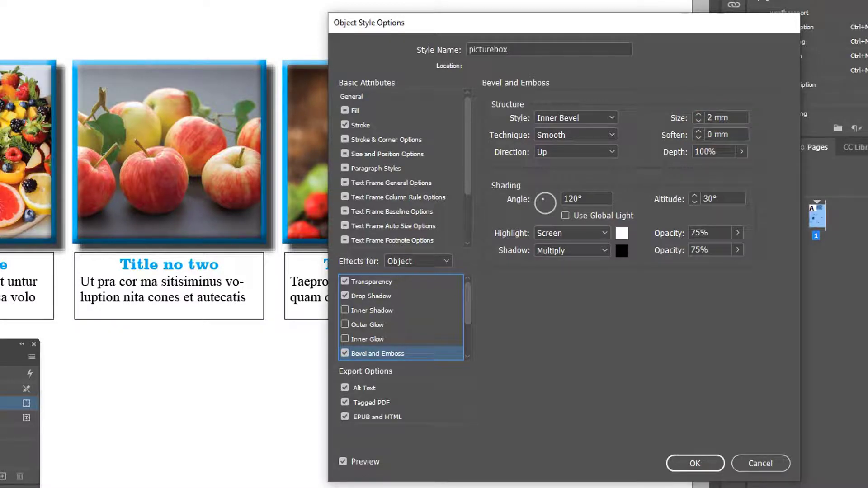
click(691, 463)
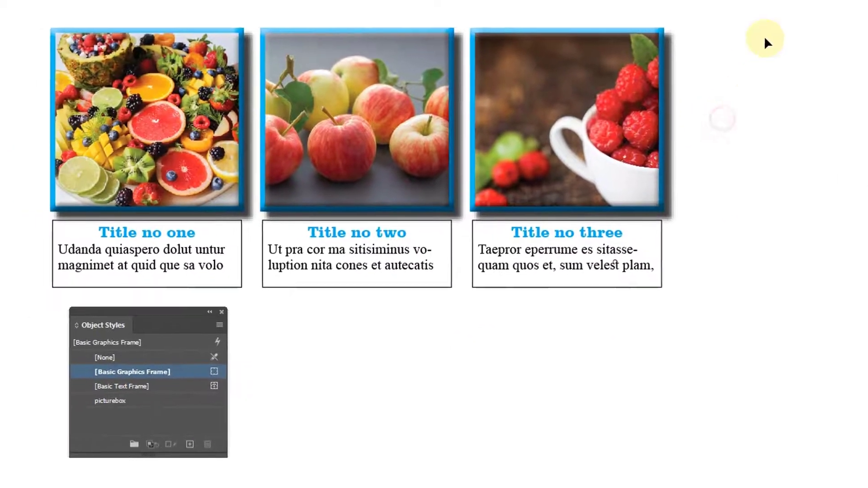
Remove the picturebox style from all three image frames by applying [None], deselect them, and return to the normal view with frame edges
drag(769, 32, 74, 121)
click(117, 401)
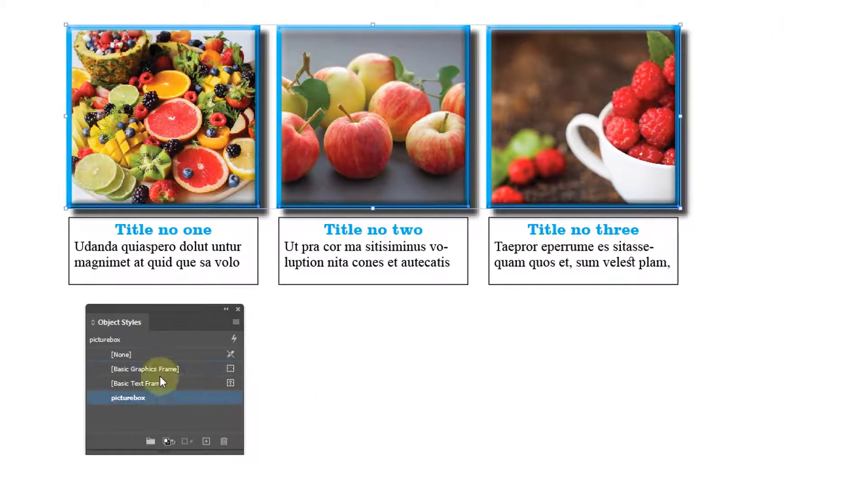
click(122, 358)
click(494, 372)
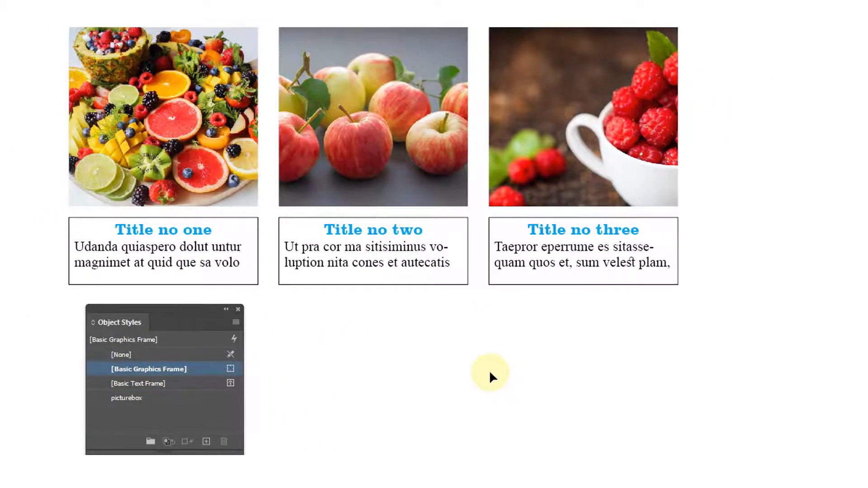
key(w)
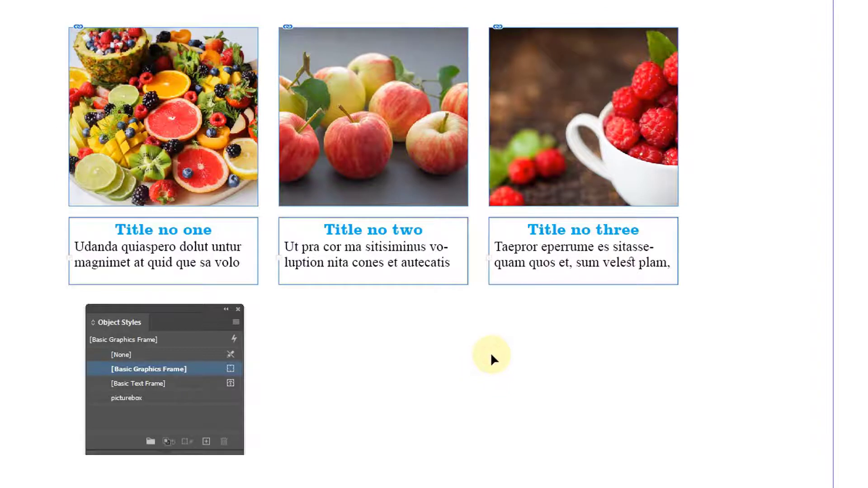
Reapply the picturebox style to all three fruit image frames in preview mode, and deselect them
key(w)
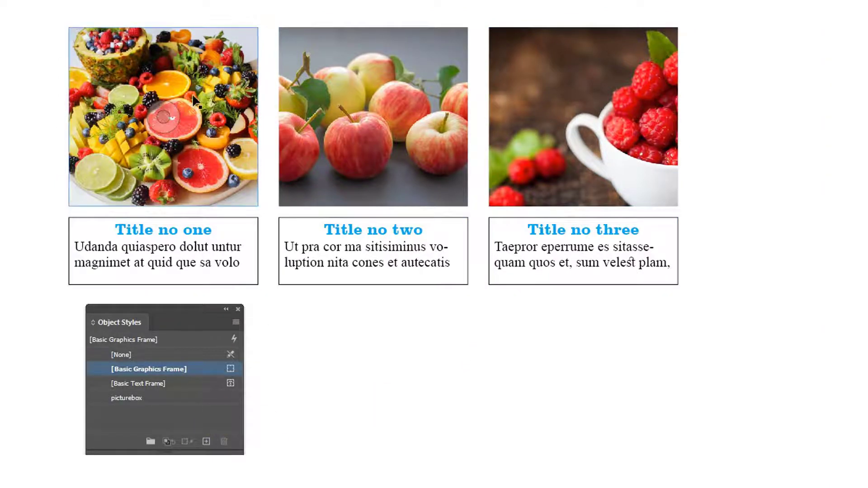
click(224, 58)
shift+click(337, 47)
shift+click(569, 54)
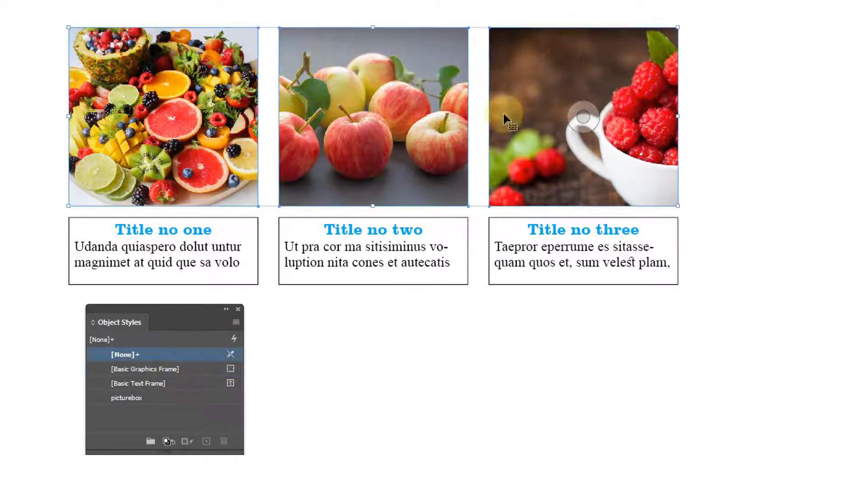
click(154, 398)
click(446, 402)
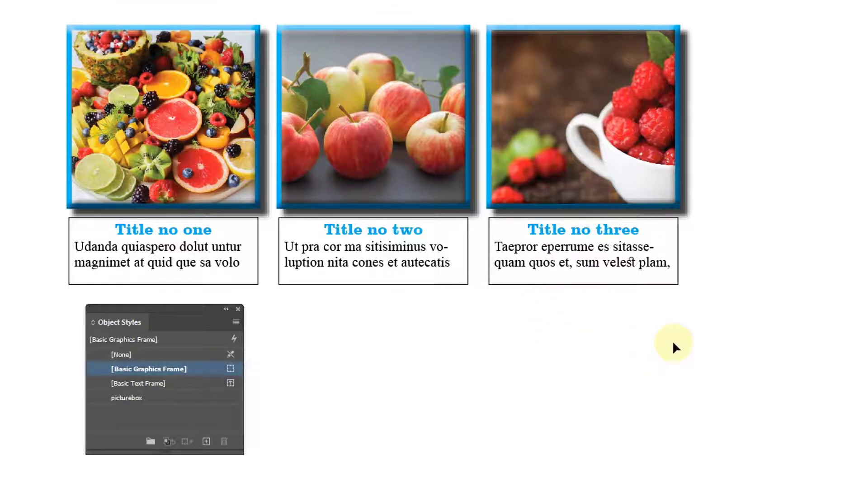
Try the picturebox style on the text frame under the third image, and undo it
scroll(686, 336, down, 2)
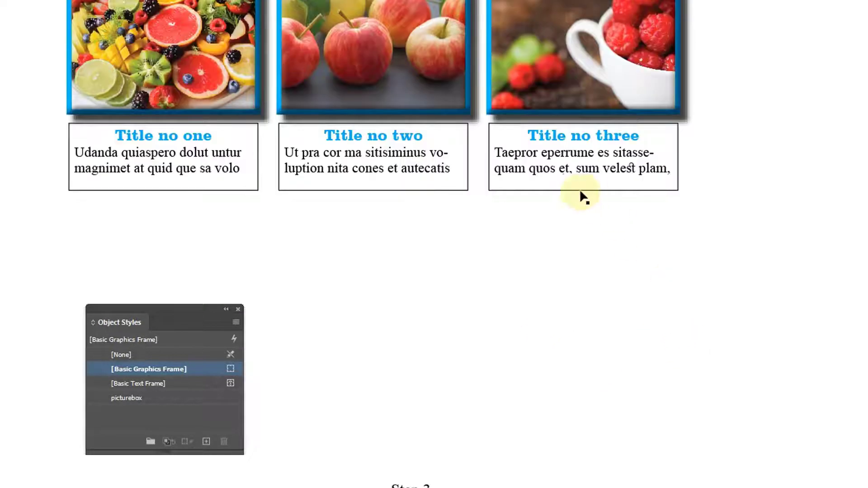
click(581, 161)
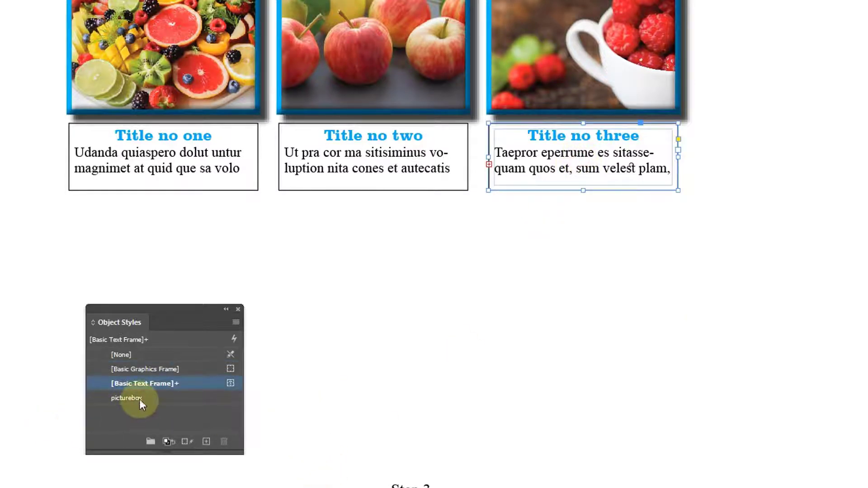
click(123, 399)
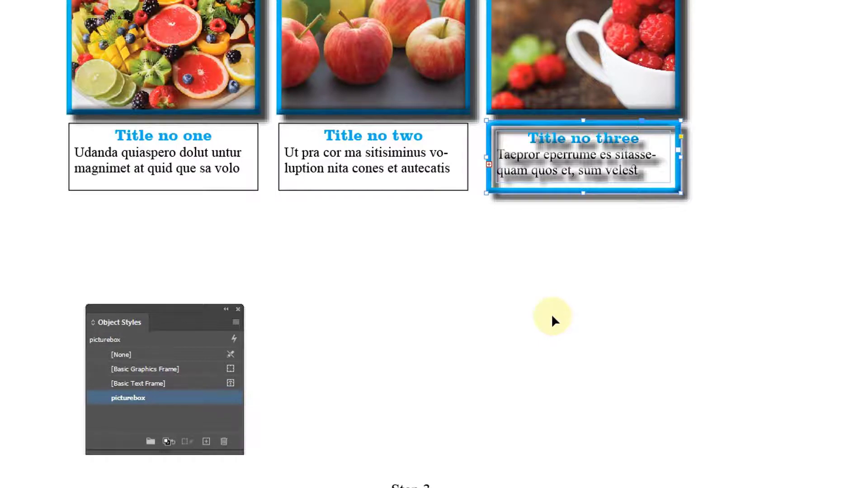
key(ctrl+z)
click(574, 285)
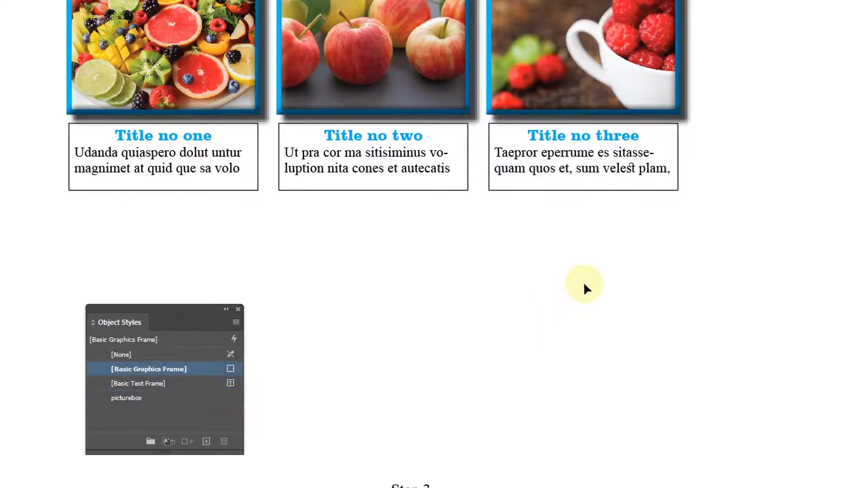
Bring the whole numbered step diagram into view and move the Object Styles panel clear of it
scroll(585, 282, down, 5)
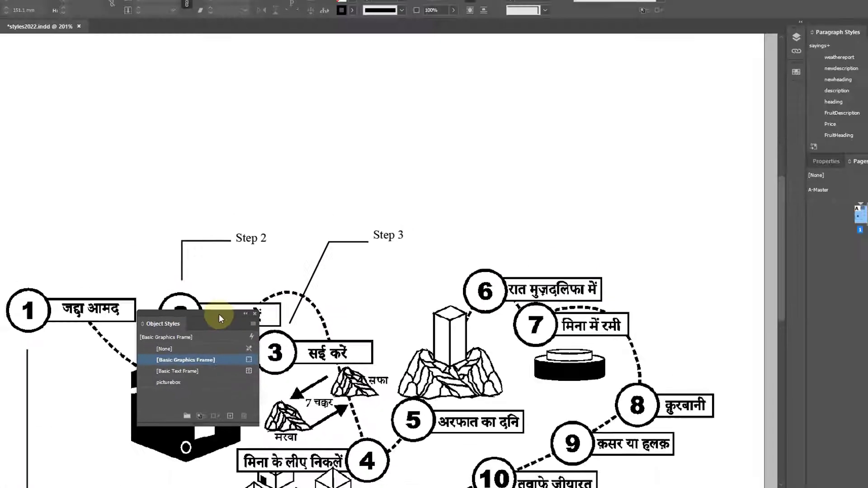
drag(197, 313, 786, 37)
ctrl+alt+click(398, 273)
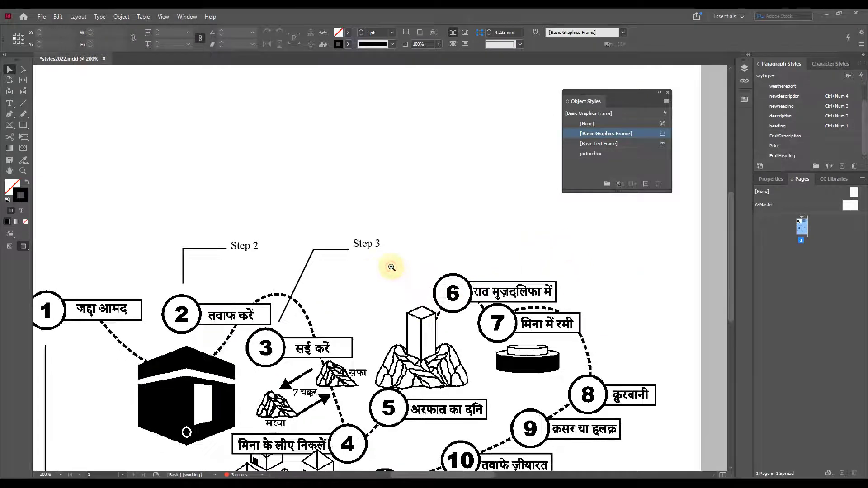
ctrl+alt+click(359, 289)
drag(359, 300, 380, 181)
drag(629, 93, 669, 78)
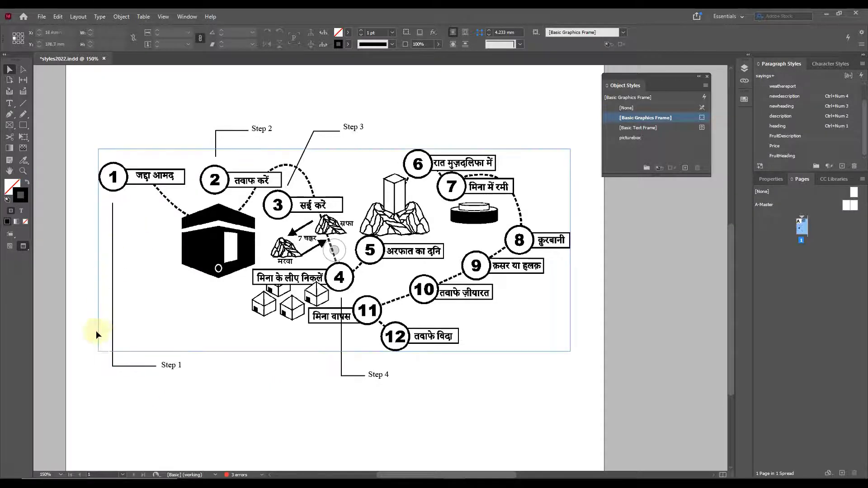
Try drawing an L-shaped leader line about 39 mm wide and 16 mm high above circle 6 with the Pen tool, and delete it
click(129, 365)
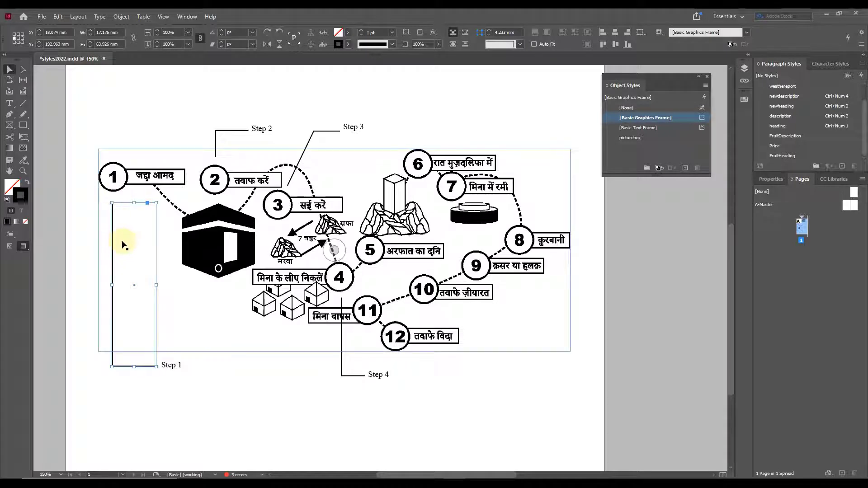
click(10, 116)
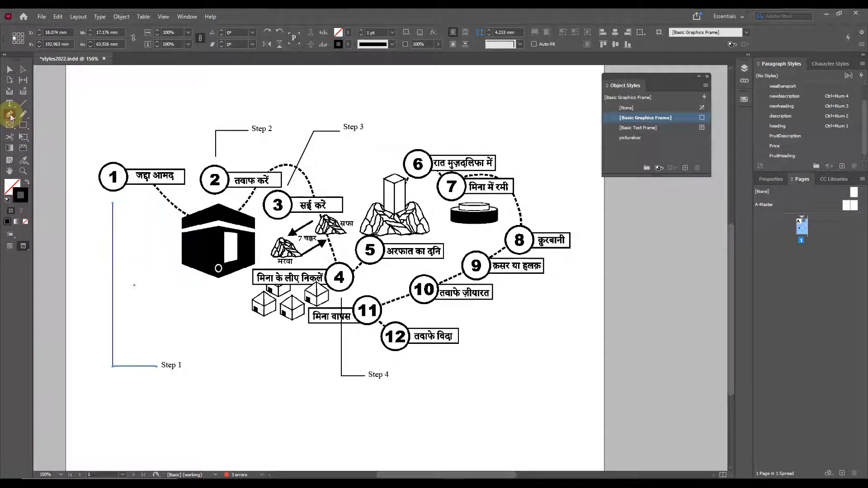
click(418, 139)
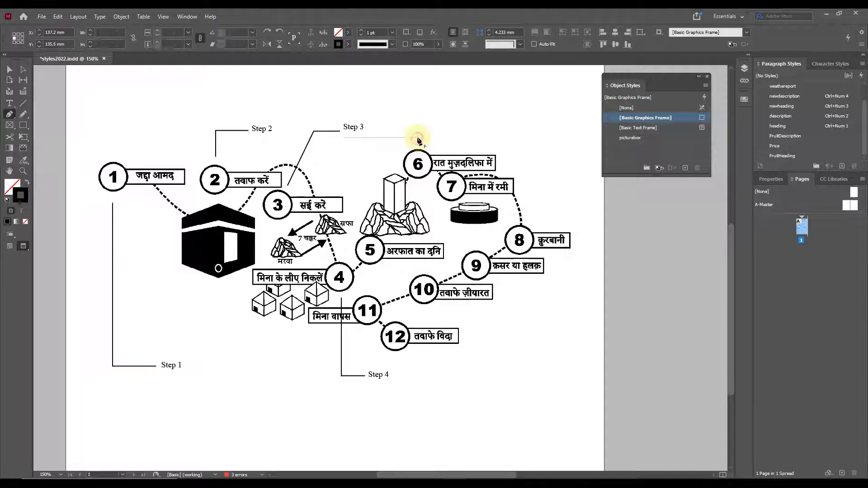
click(418, 95)
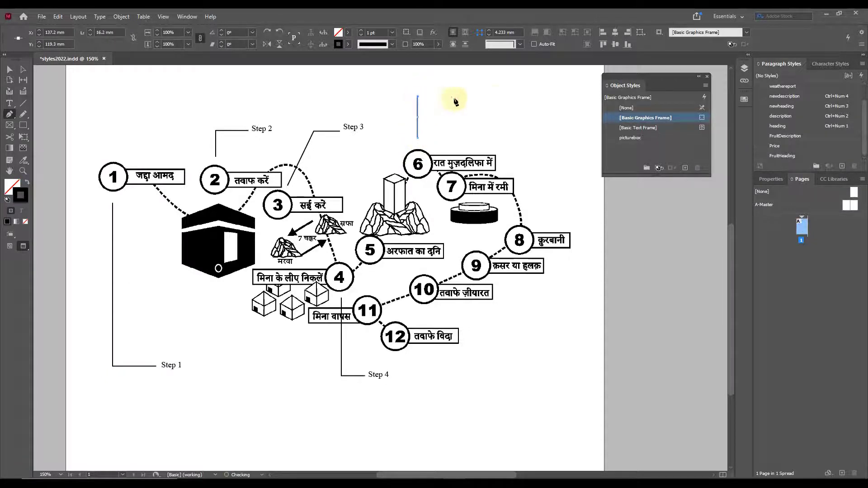
click(519, 96)
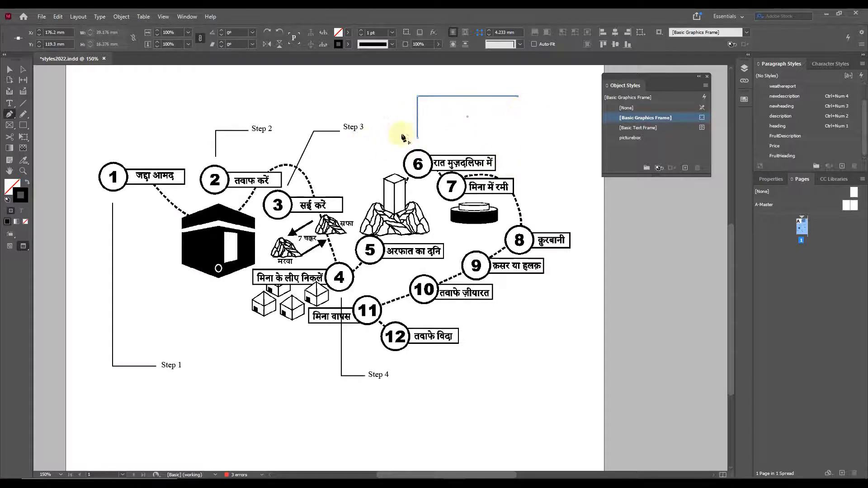
click(10, 70)
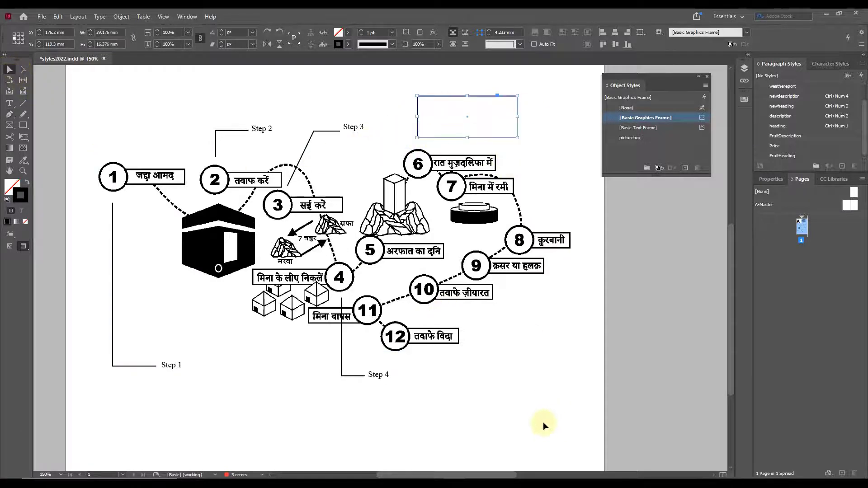
click(537, 193)
click(498, 96)
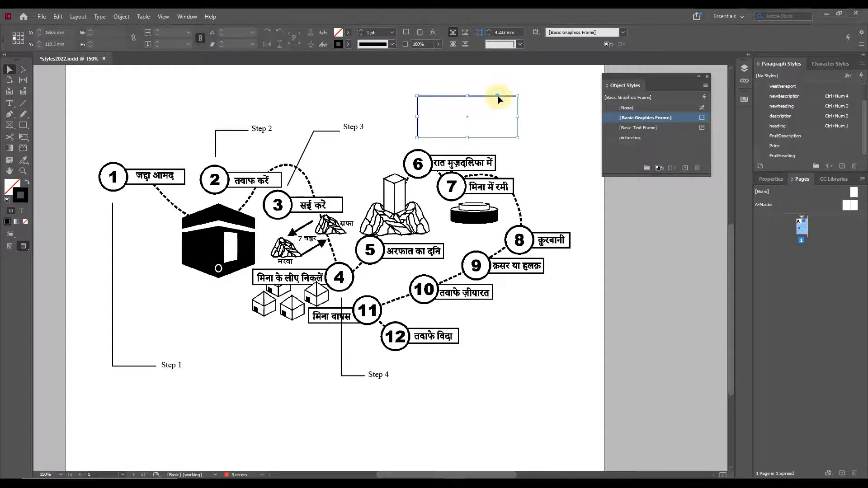
key(Delete)
Give the Step 1 leader line a Triangle arrowhead at the start of its stroke
click(334, 250)
click(132, 374)
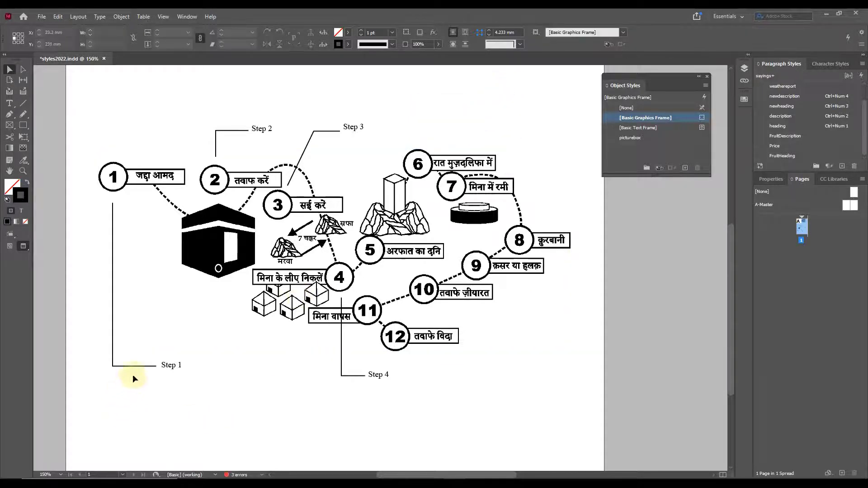
click(141, 367)
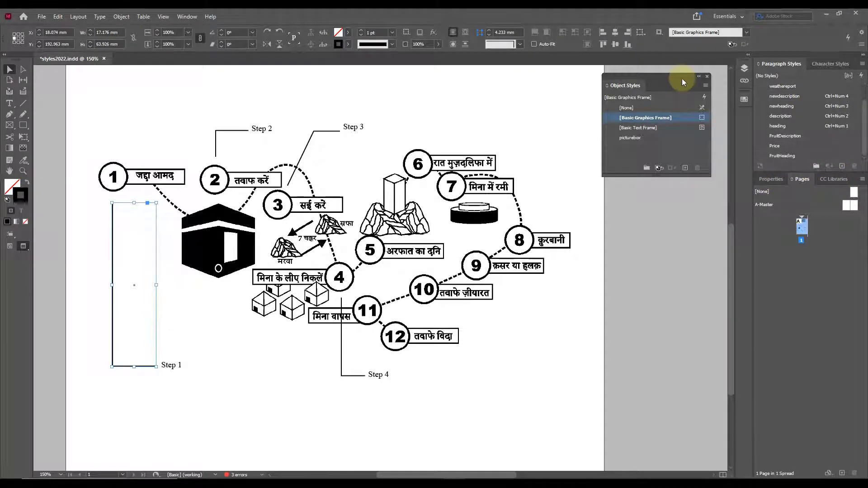
drag(682, 78, 693, 70)
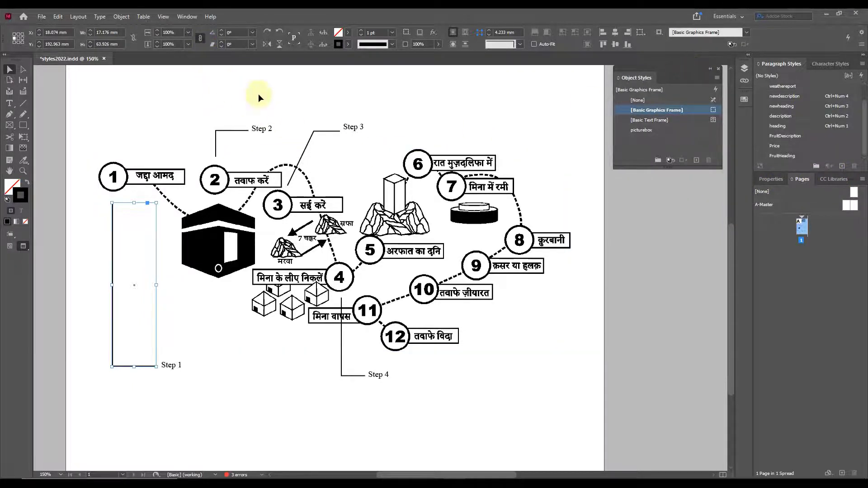
click(766, 181)
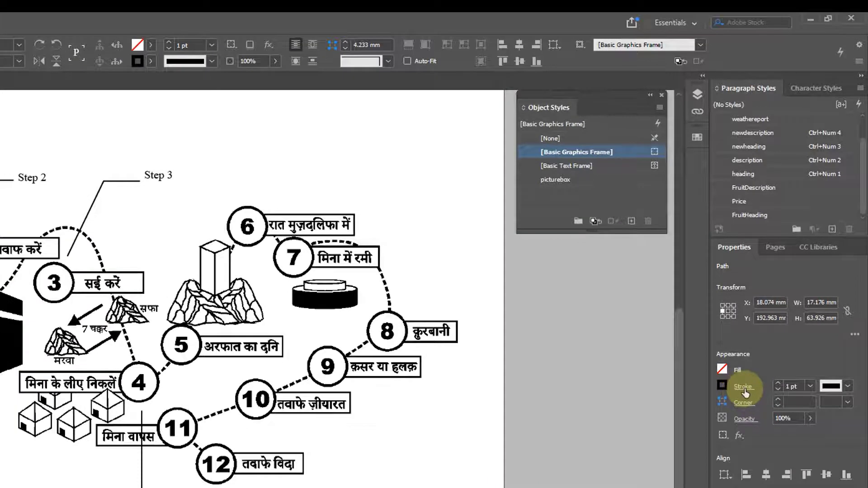
click(744, 387)
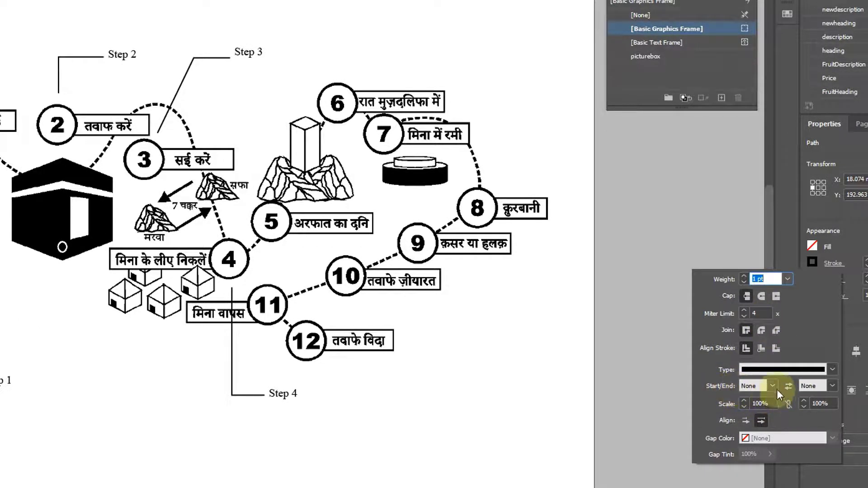
click(773, 387)
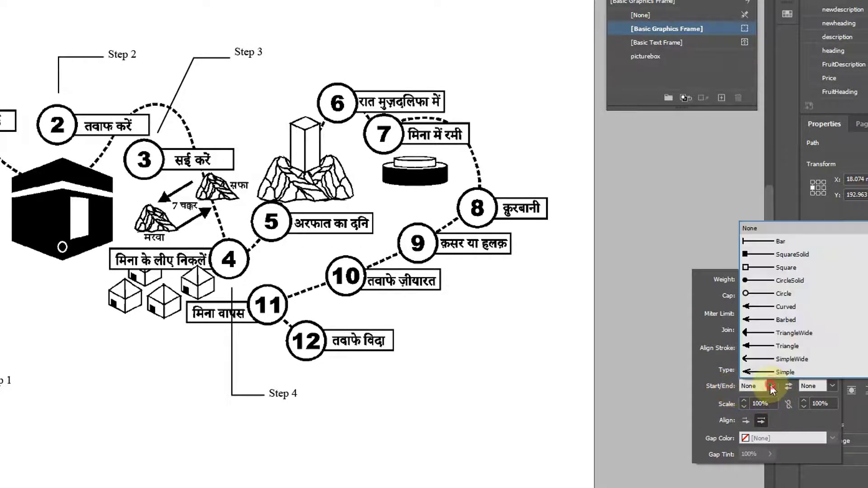
click(754, 346)
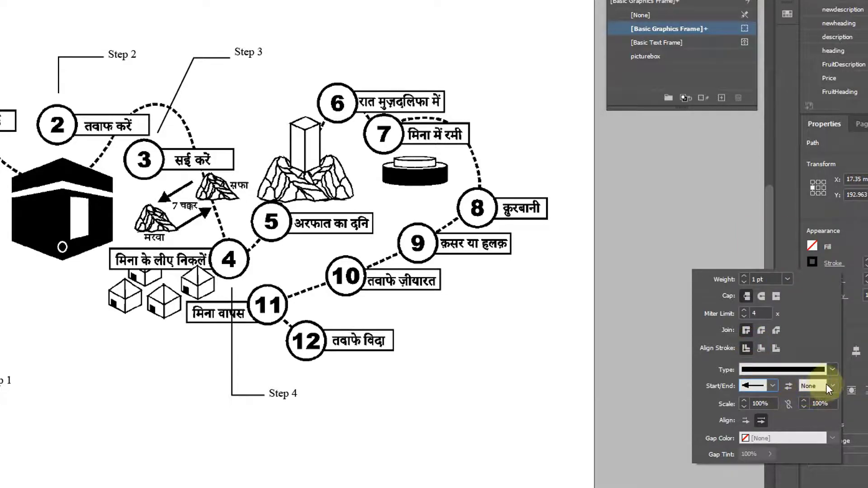